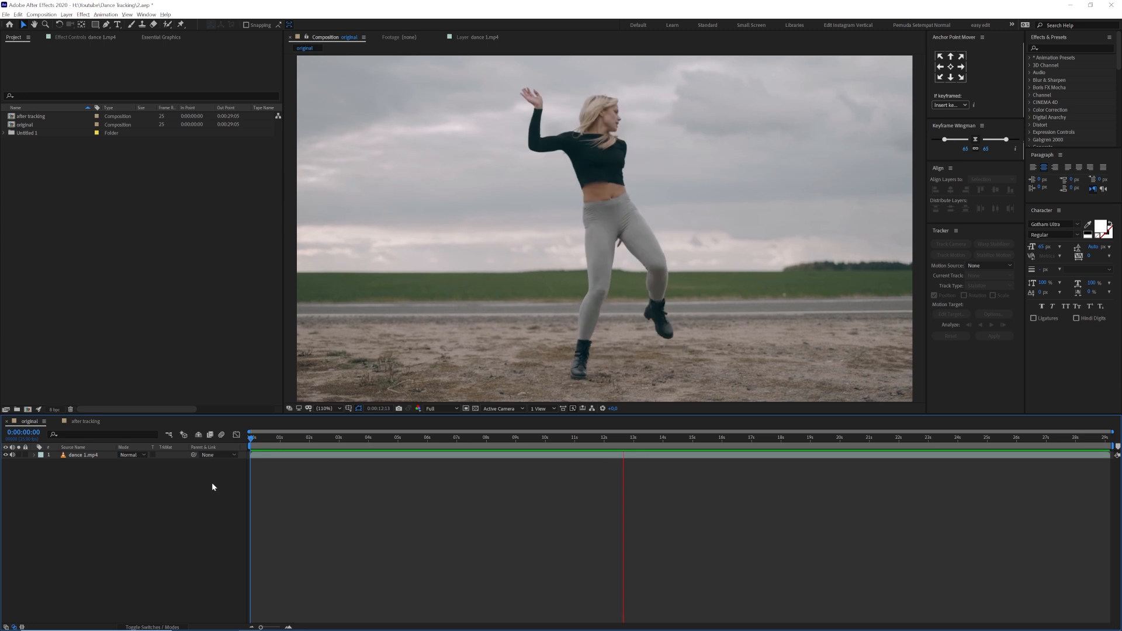
# Open the dance 1.mp4 layer from the original composition in its own Layer viewer and fit the whole dancer in view.
pyautogui.click(367, 439)
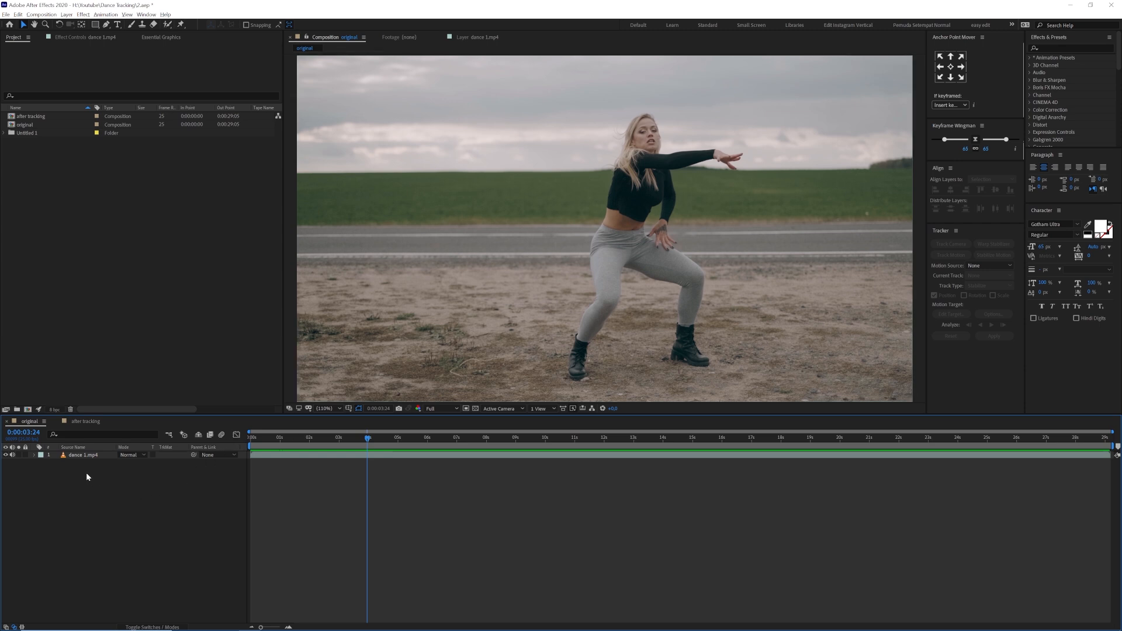
pyautogui.click(75, 457)
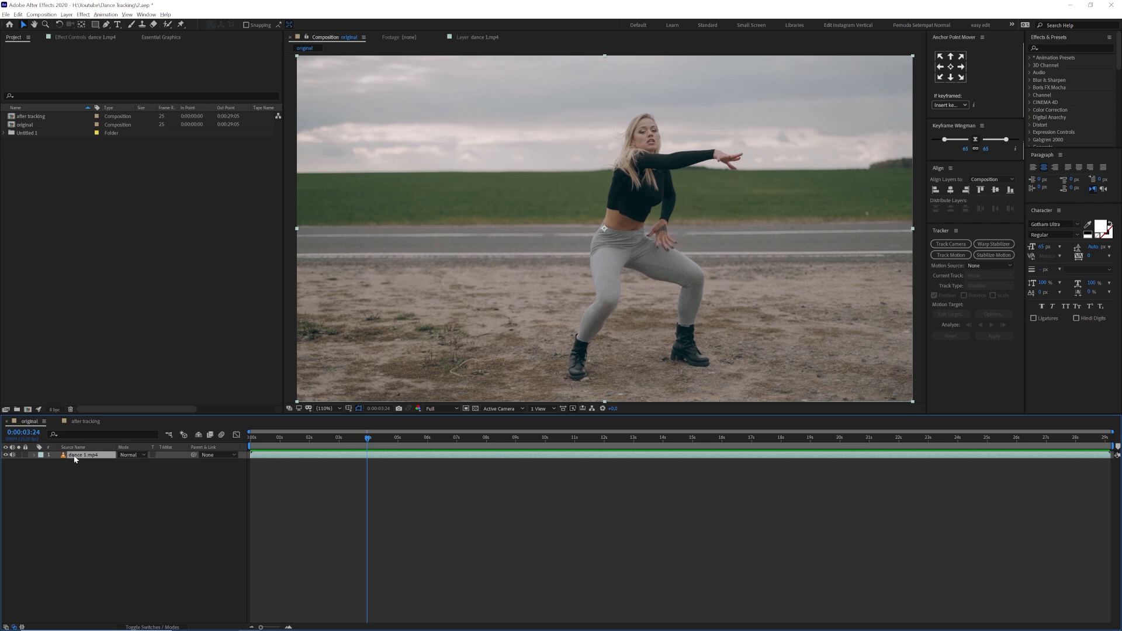
pyautogui.doubleClick(77, 457)
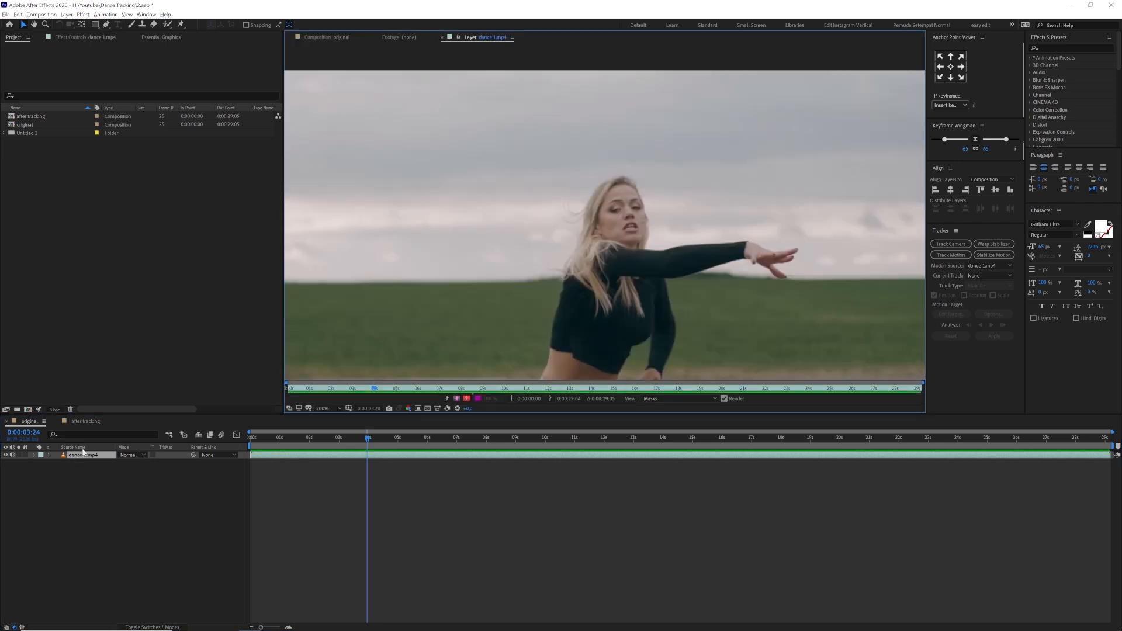
pyautogui.scroll(-2, 539, 283)
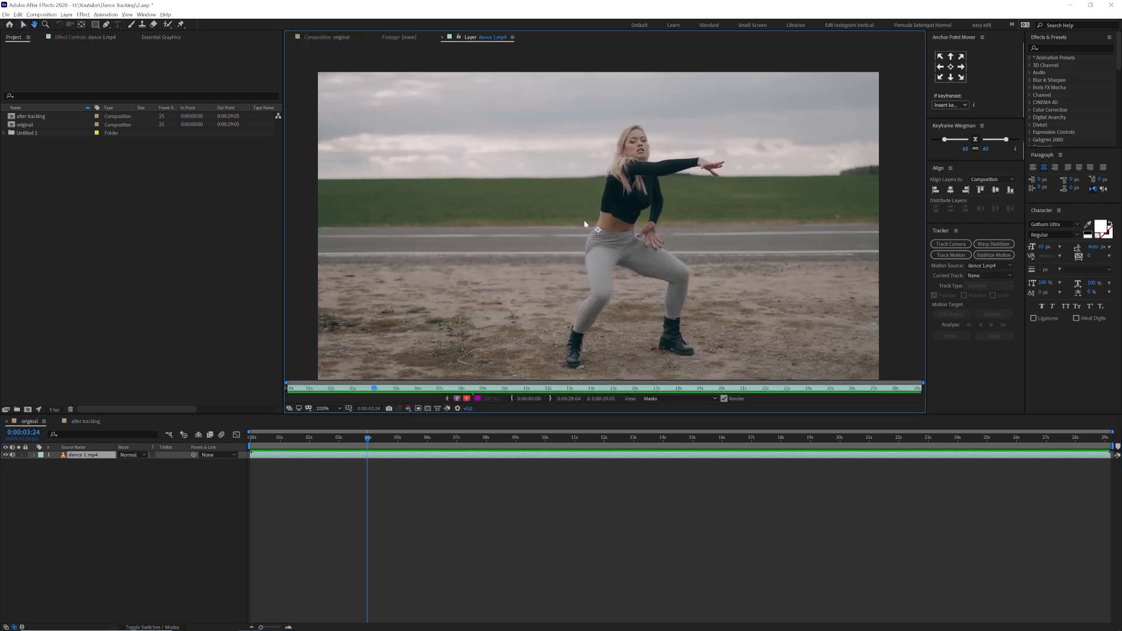
pyautogui.press('v')
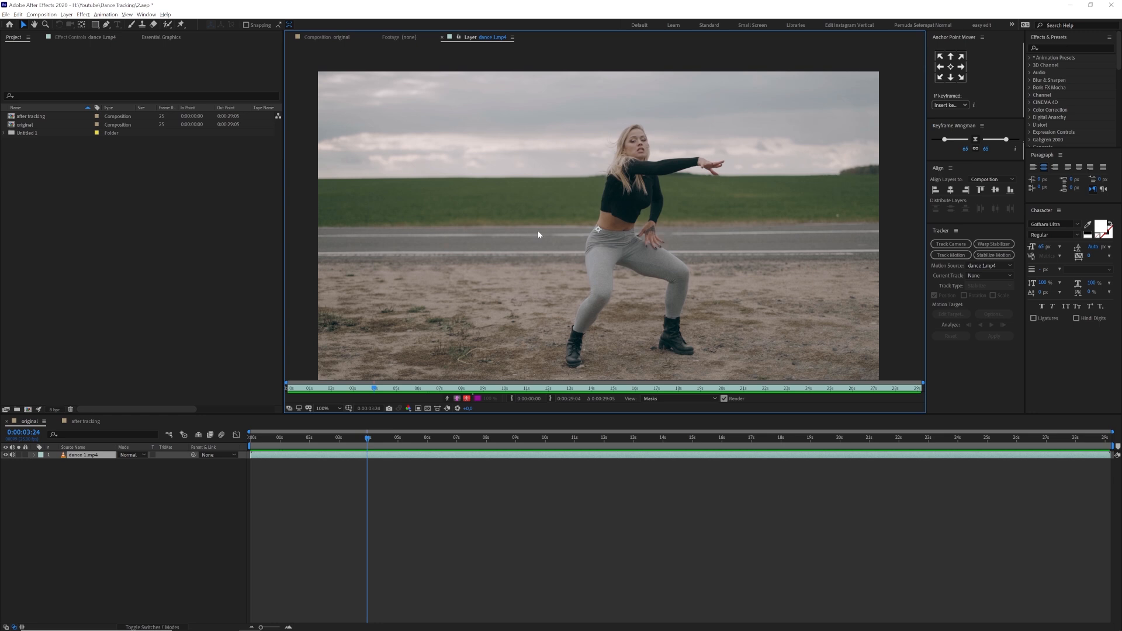
# Return to the first frame and start a Stabilize Motion track on the dance 1.mp4 layer.
pyautogui.click(939, 232)
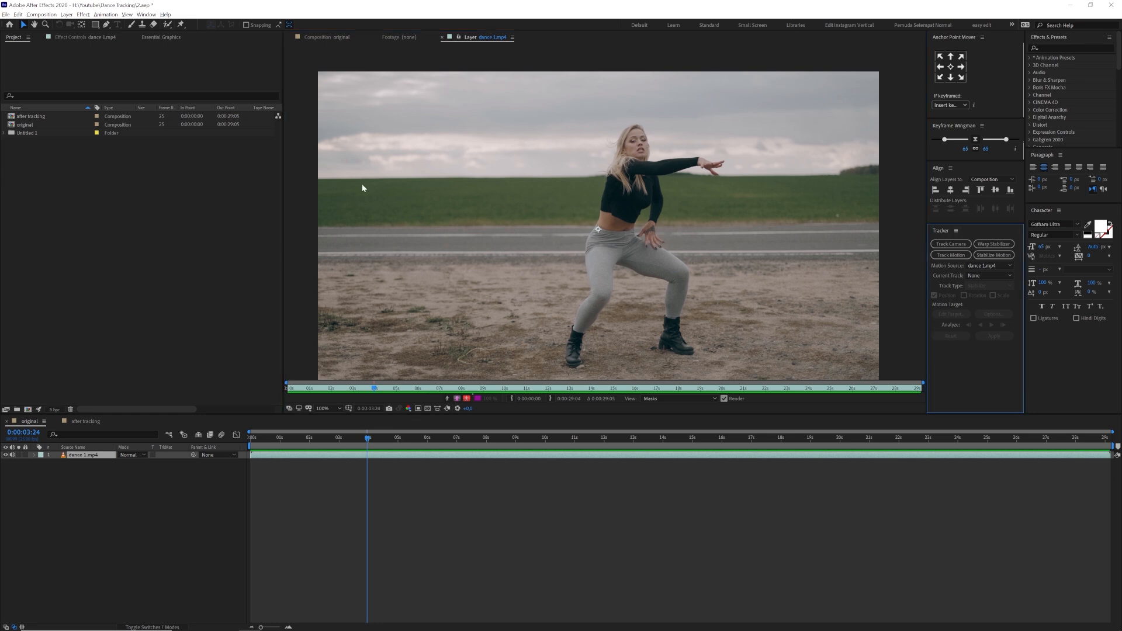
pyautogui.click(146, 14)
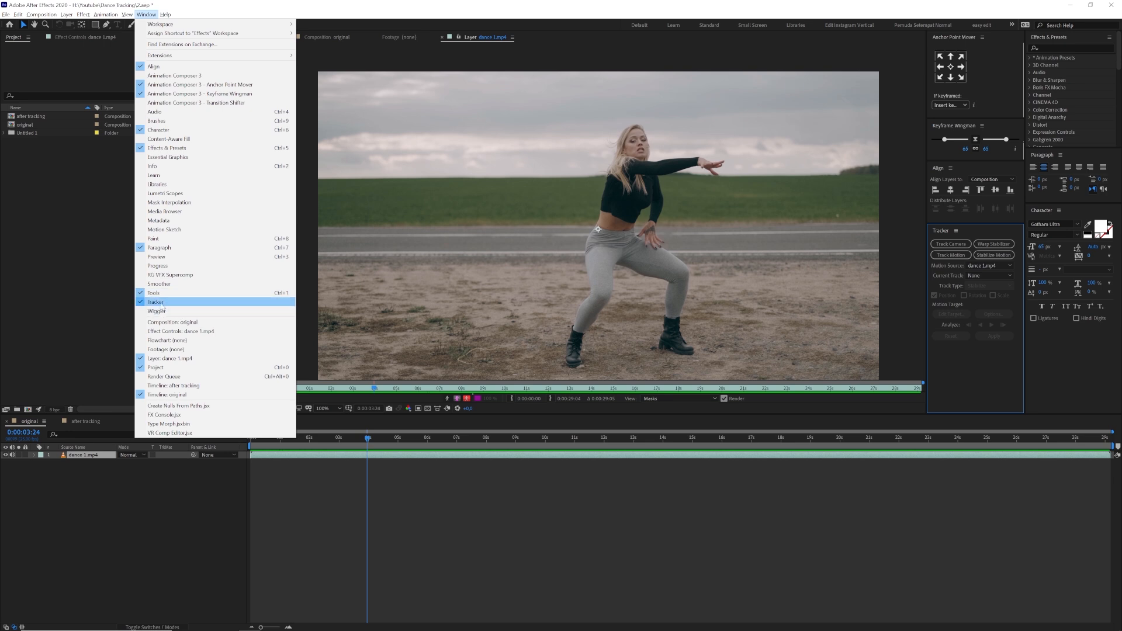
pyautogui.click(962, 257)
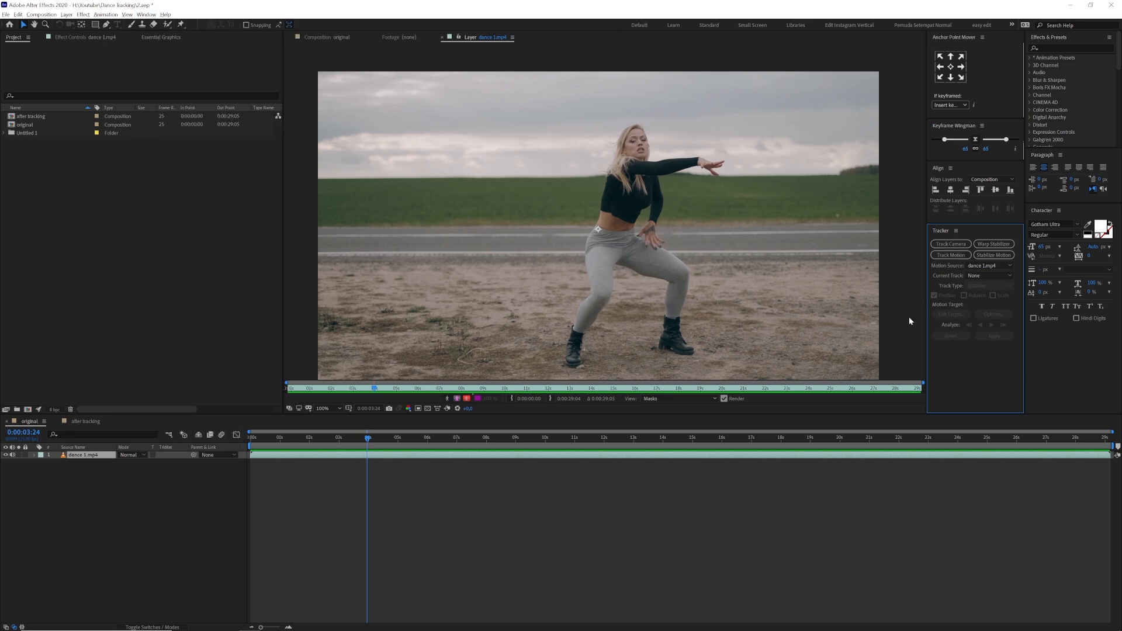
pyautogui.moveTo(323, 441); pyautogui.dragTo(218, 438)
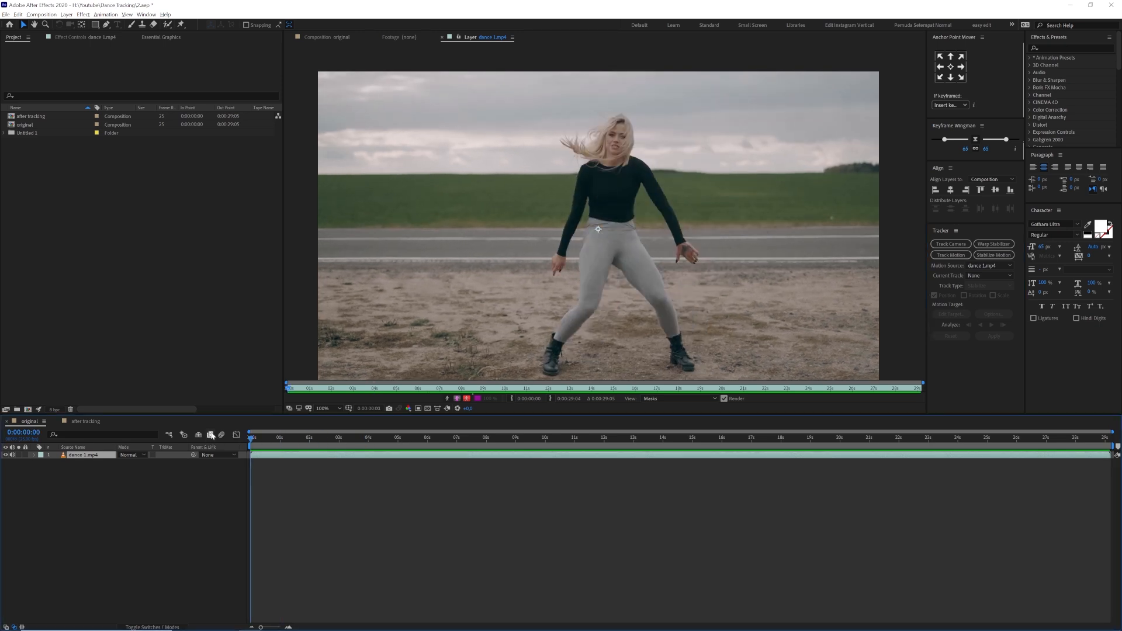
pyautogui.click(992, 256)
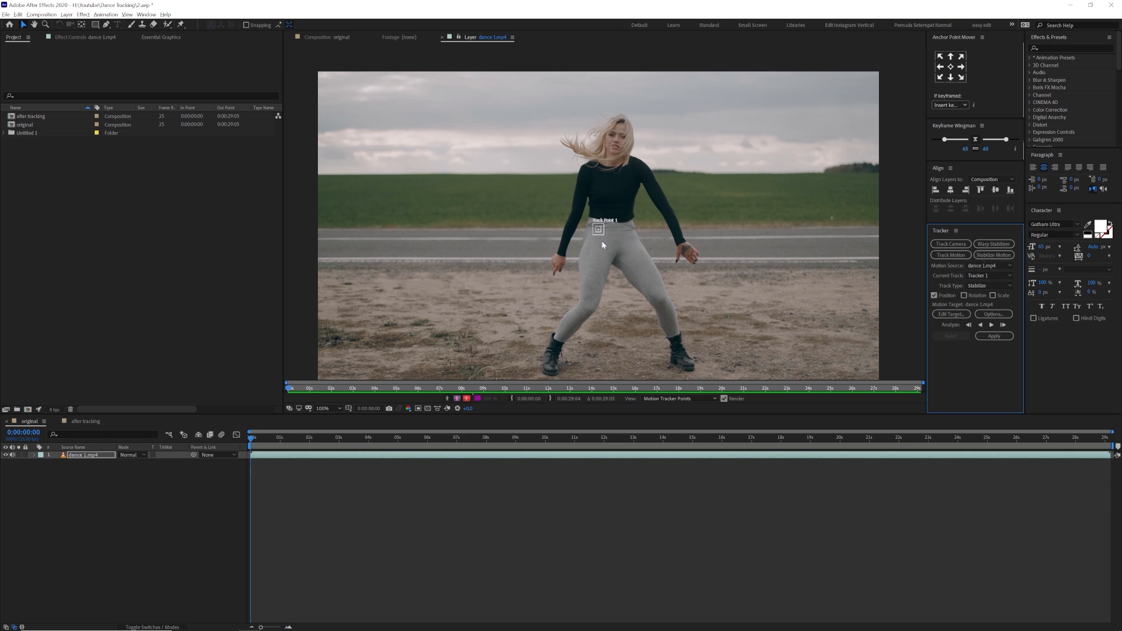
# Place Track Point 1 on the dancer's face, fitting the feature region to the face and the search region around the whole head.
pyautogui.scroll(1, 606, 252)
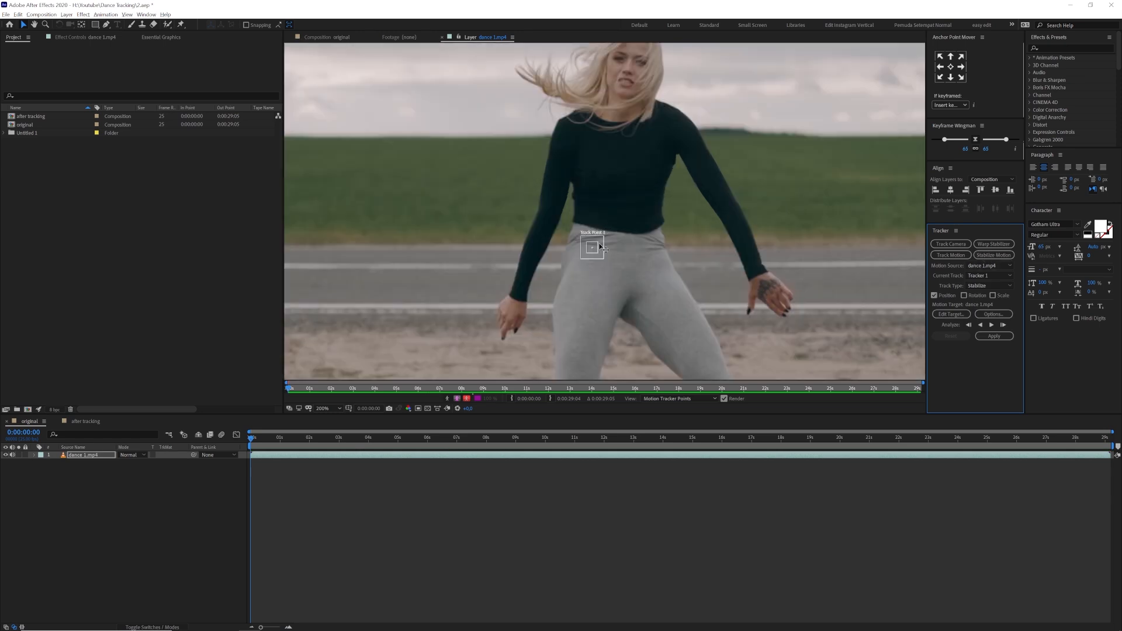
pyautogui.press('space')
pyautogui.moveTo(632, 242); pyautogui.dragTo(623, 287)
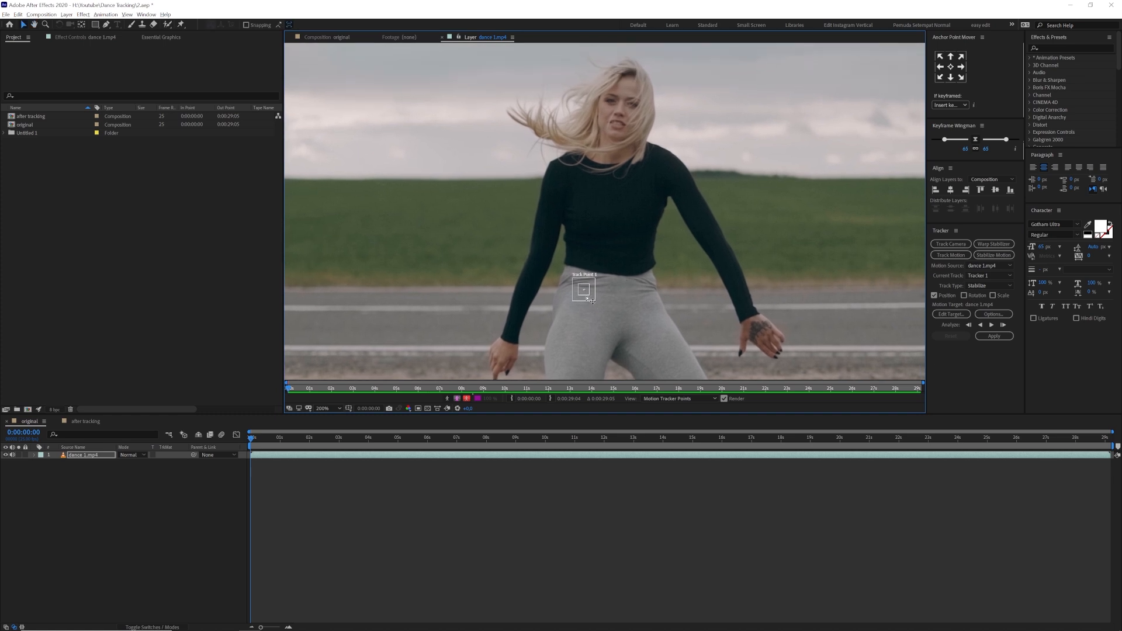
pyautogui.moveTo(621, 227); pyautogui.dragTo(618, 246)
pyautogui.moveTo(579, 314); pyautogui.dragTo(684, 200)
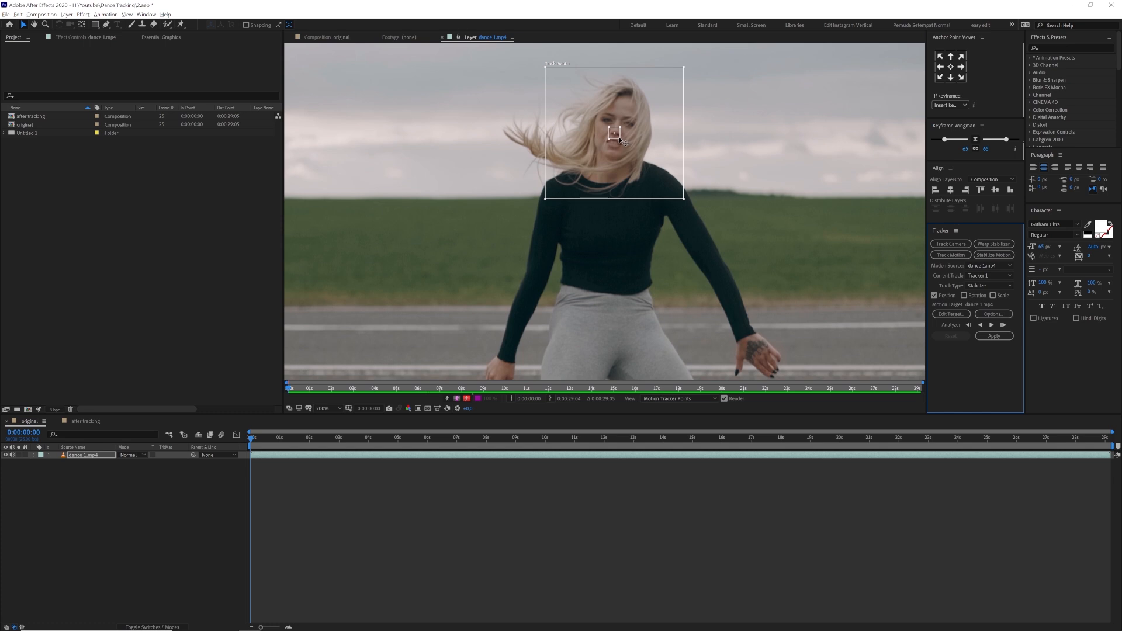
pyautogui.click(621, 141)
pyautogui.moveTo(632, 155)
pyautogui.mouseDown()
pyautogui.moveTo(644, 171)
pyautogui.moveTo(632, 150)
pyautogui.mouseUp()
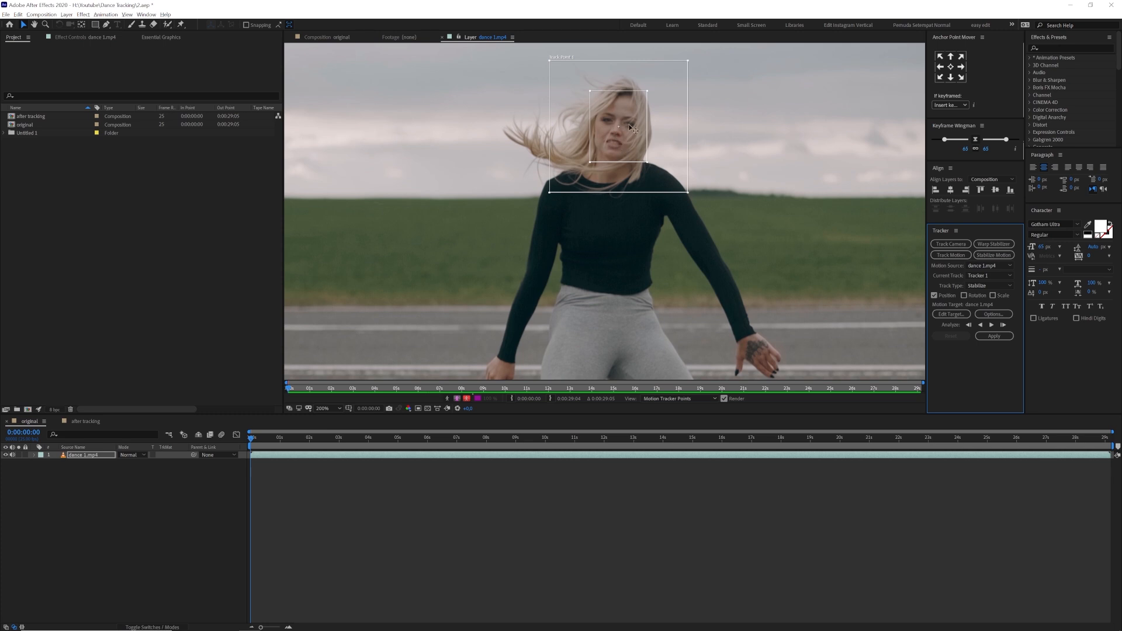
# Analyze the face track one frame forward from the first frame as a test, and return to the start.
pyautogui.click(492, 362)
pyautogui.press('pagedown')
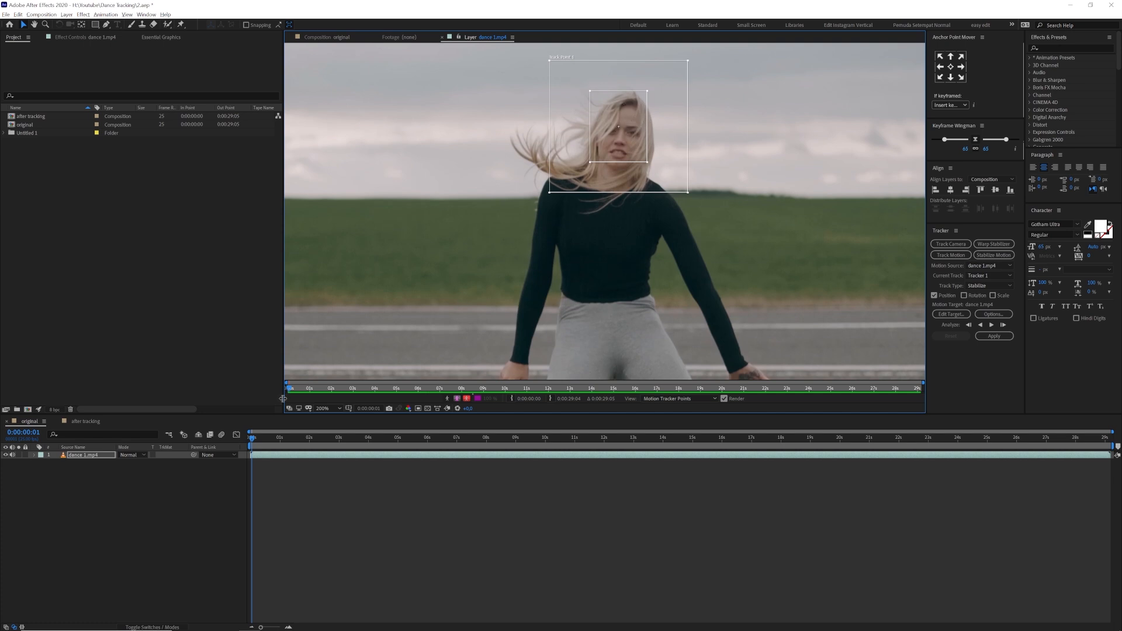
pyautogui.moveTo(252, 444); pyautogui.dragTo(234, 442)
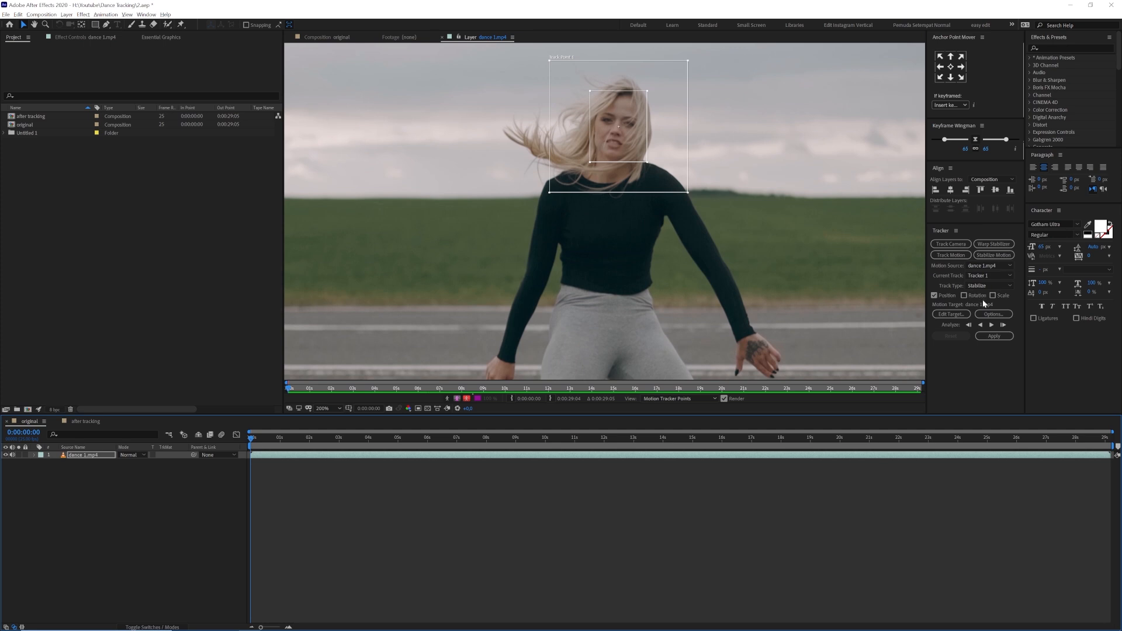
pyautogui.click(1005, 328)
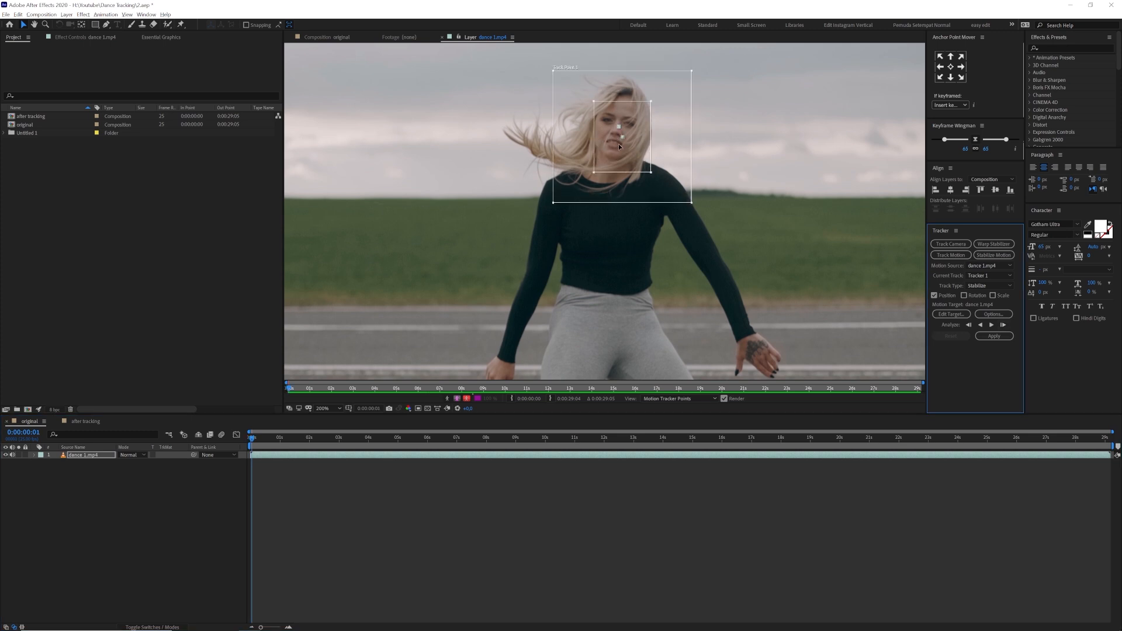
pyautogui.moveTo(250, 438); pyautogui.dragTo(249, 441)
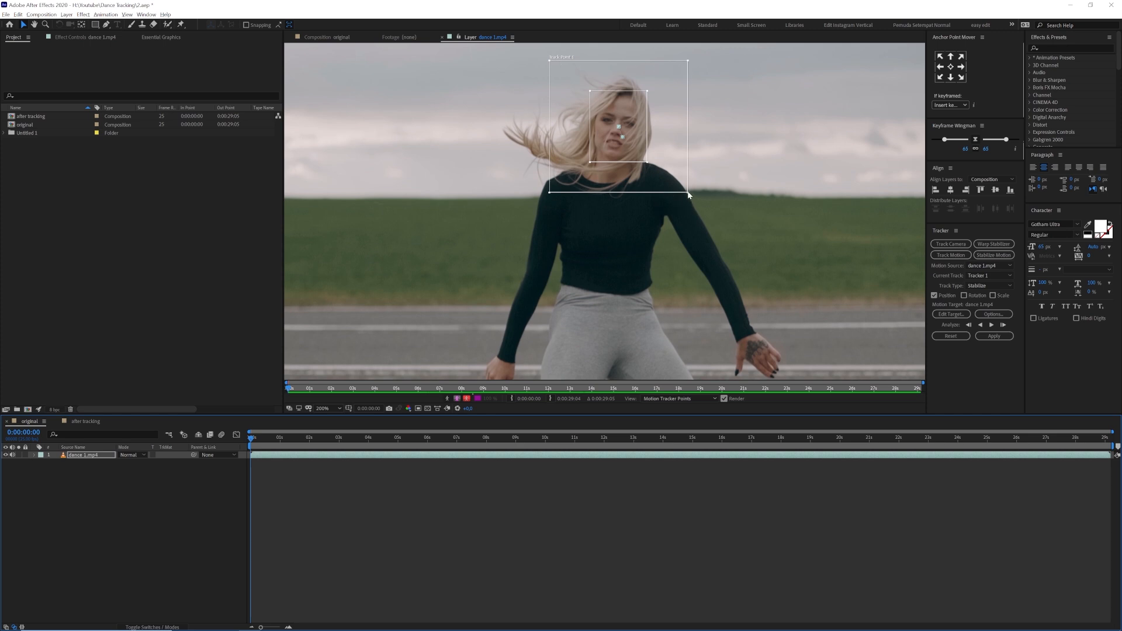
# Try a tight search region around the face, compare it on the next frame, and enlarge it again around the head.
pyautogui.moveTo(689, 195); pyautogui.dragTo(657, 170)
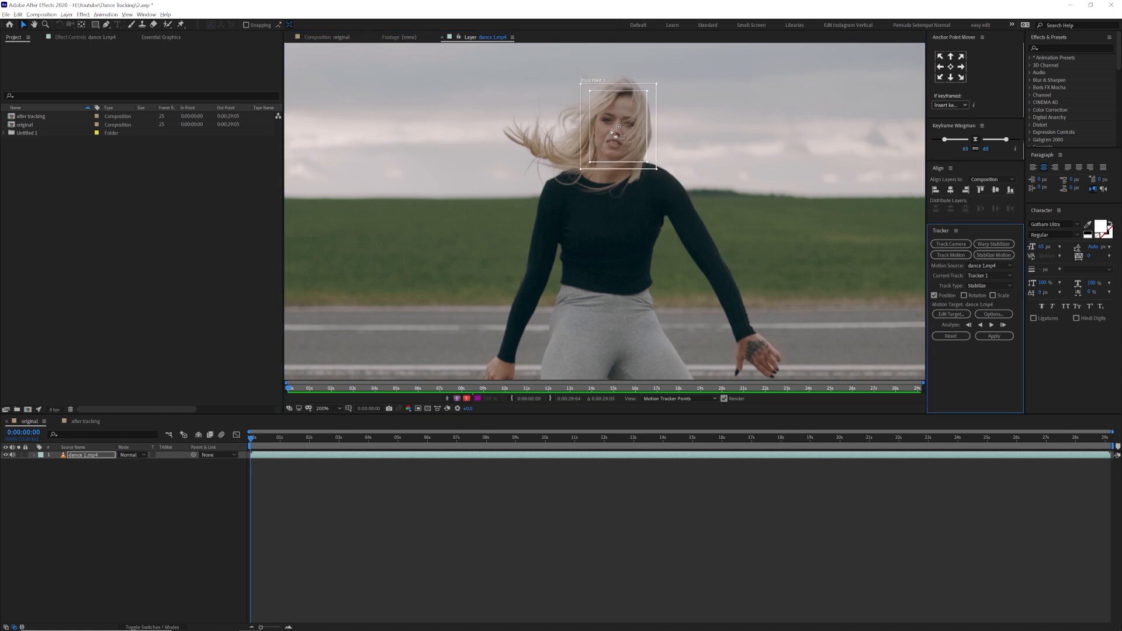
pyautogui.click(255, 442)
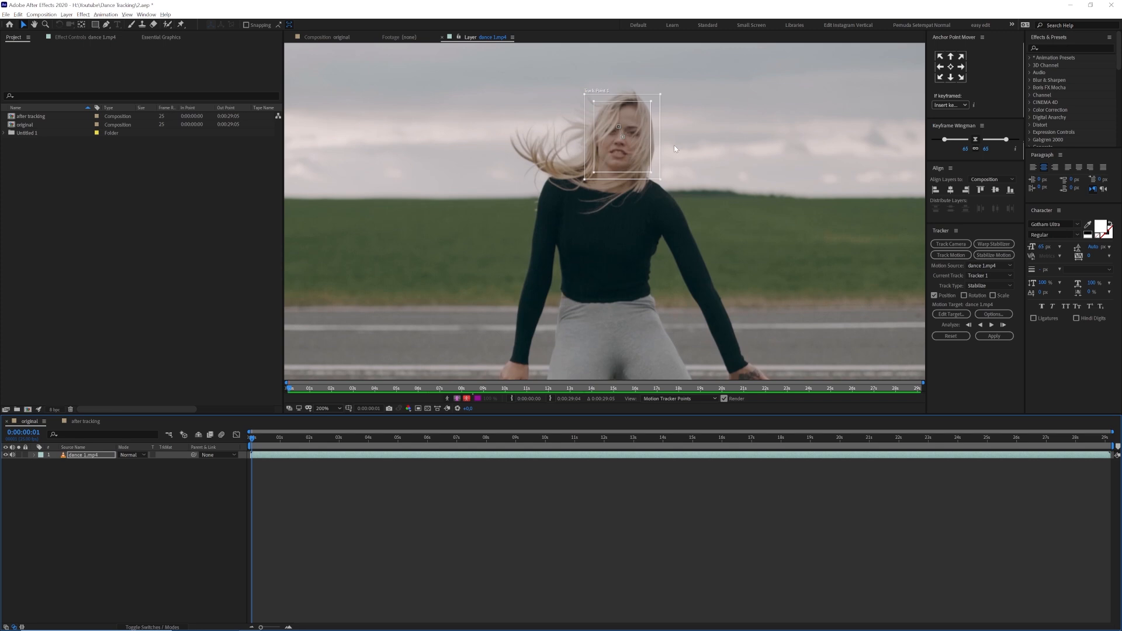
pyautogui.moveTo(663, 175); pyautogui.dragTo(696, 204)
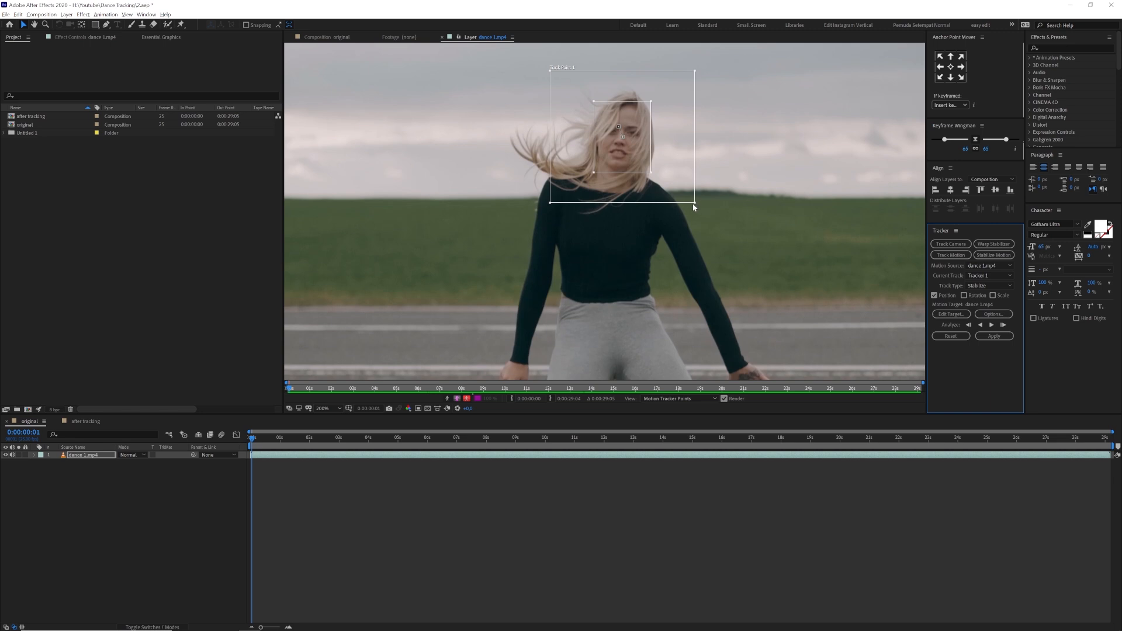
pyautogui.moveTo(694, 203); pyautogui.dragTo(690, 201)
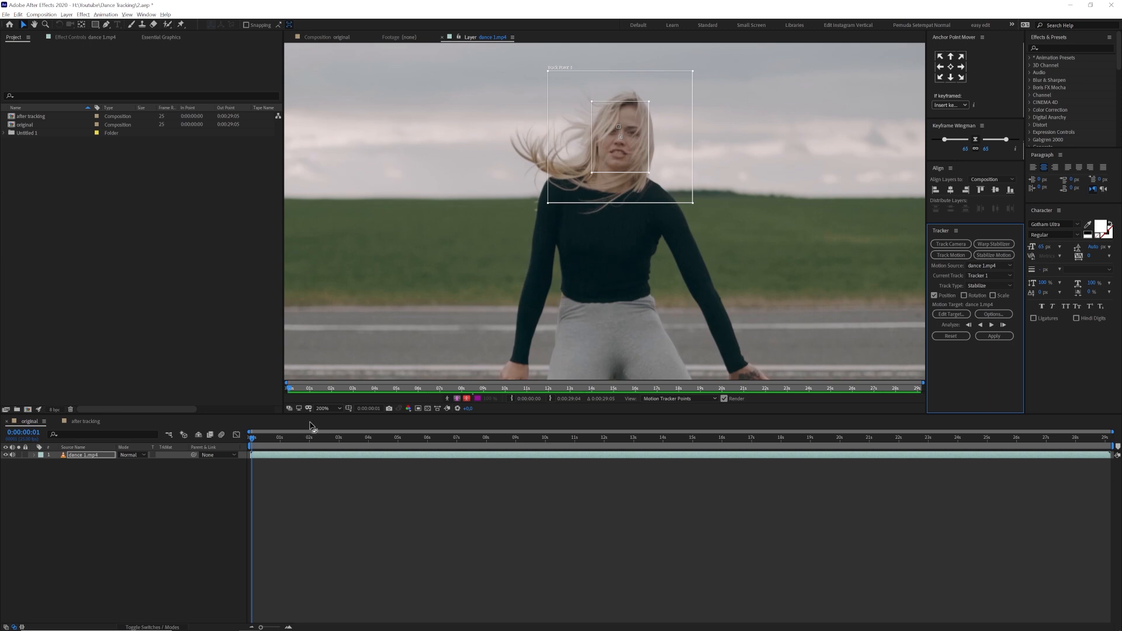
# Reveal the tracker keyframes and delete all test keyframes of Track Point 1, with the playhead back on the first frame.
pyautogui.press('u')
pyautogui.press('=')
pyautogui.press('=')
pyautogui.press('=')
pyautogui.press('=')
pyautogui.press('=')
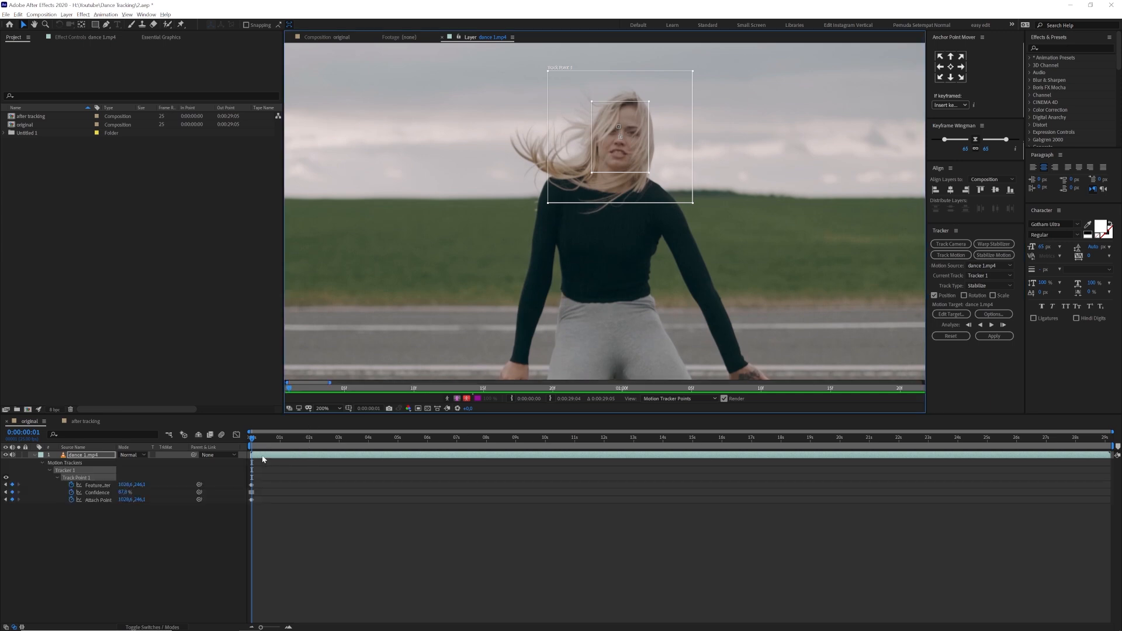
pyautogui.click(294, 433)
pyautogui.press('=')
pyautogui.press('=')
pyautogui.press('=')
pyautogui.press('=')
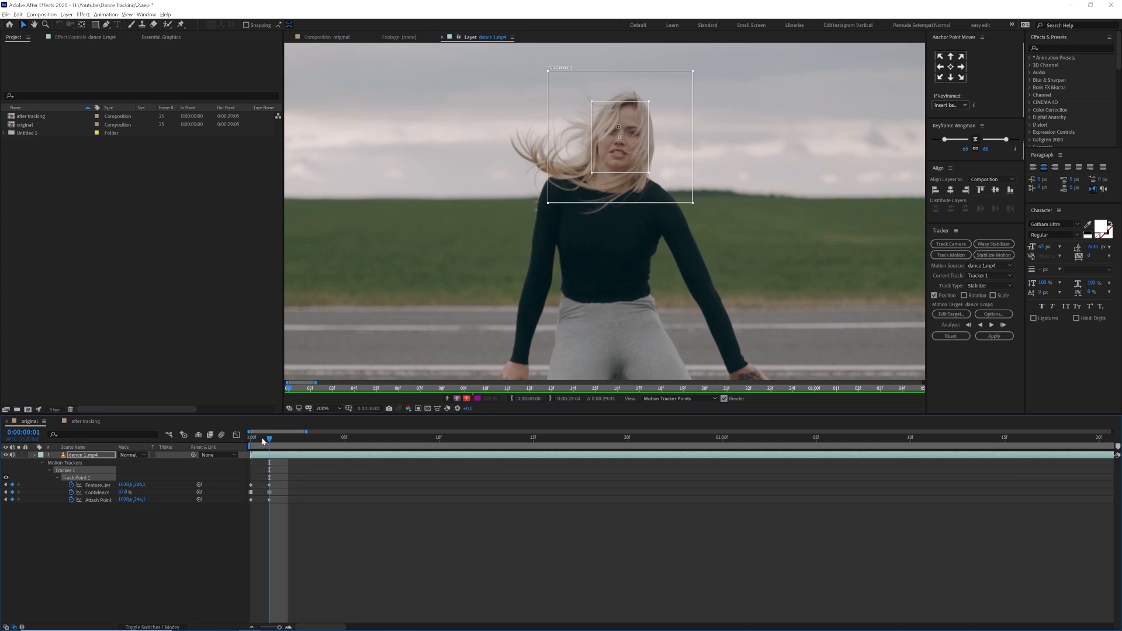
pyautogui.moveTo(261, 437); pyautogui.dragTo(227, 441)
pyautogui.moveTo(287, 475); pyautogui.dragTo(237, 511)
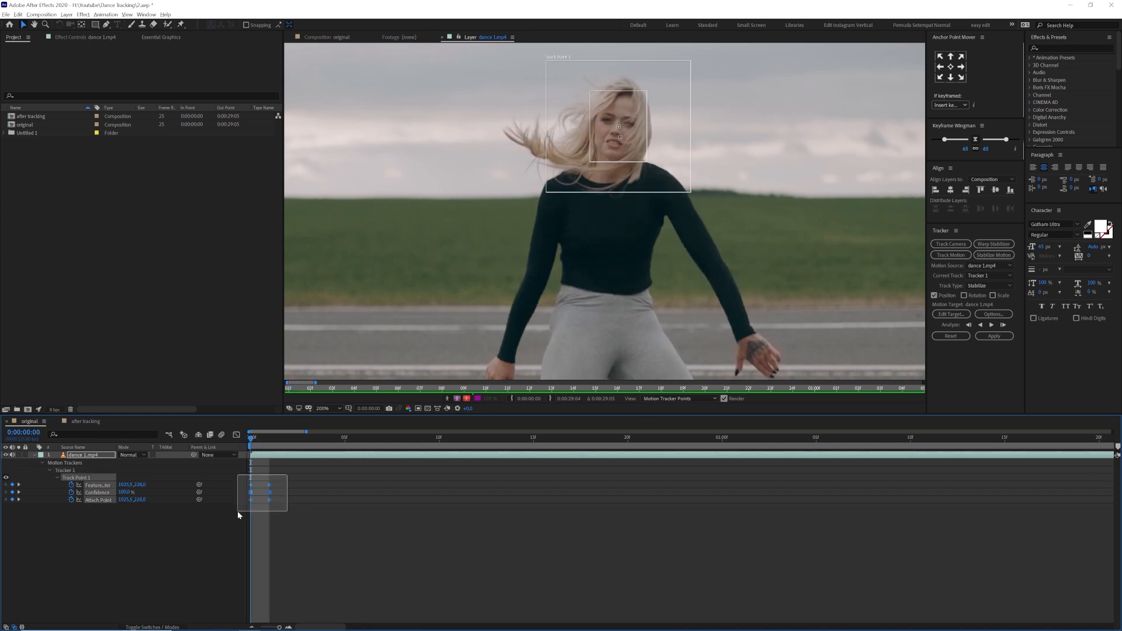
pyautogui.press('Delete')
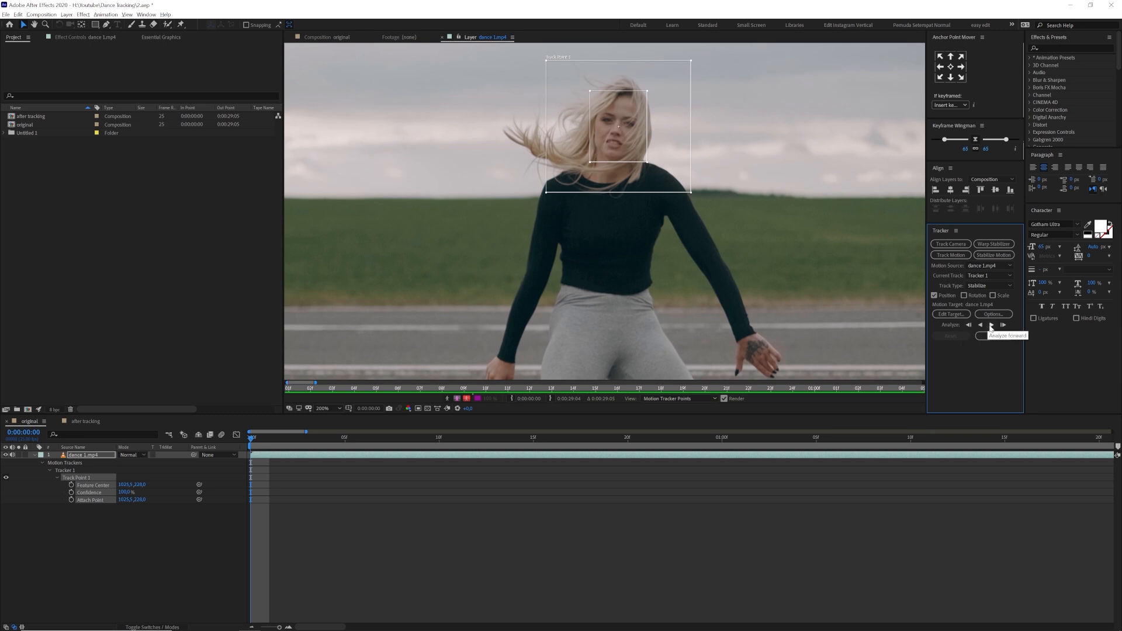
# Analyze the face track forward from the first frame, stop it after a few frames, and show the full composition duration.
pyautogui.click(991, 325)
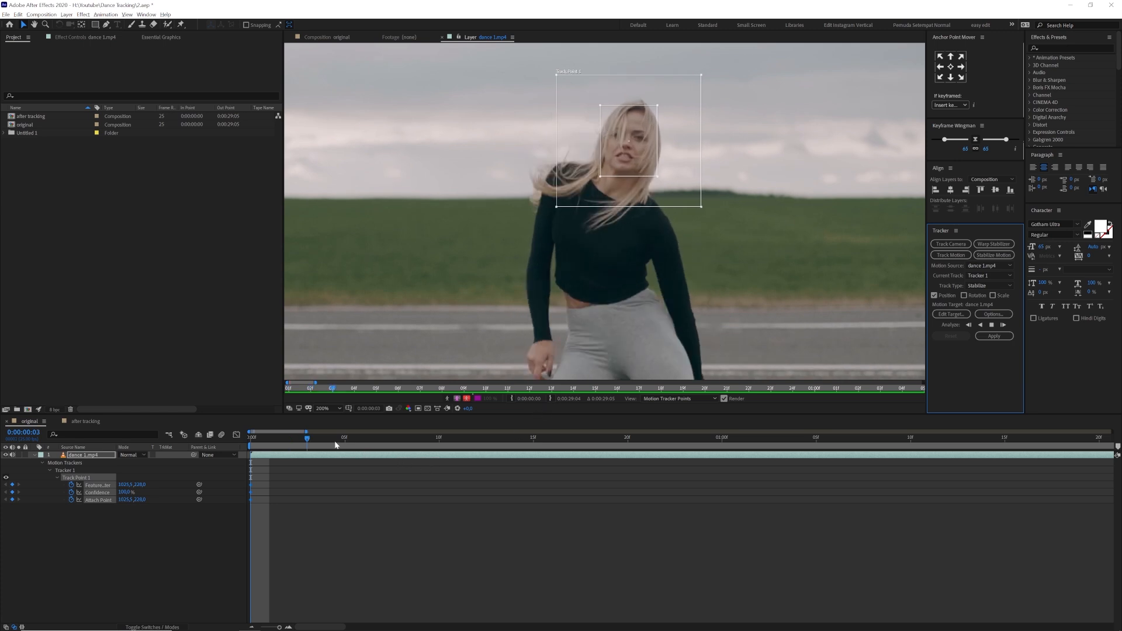
pyautogui.press('Escape')
pyautogui.moveTo(307, 432); pyautogui.dragTo(1119, 419)
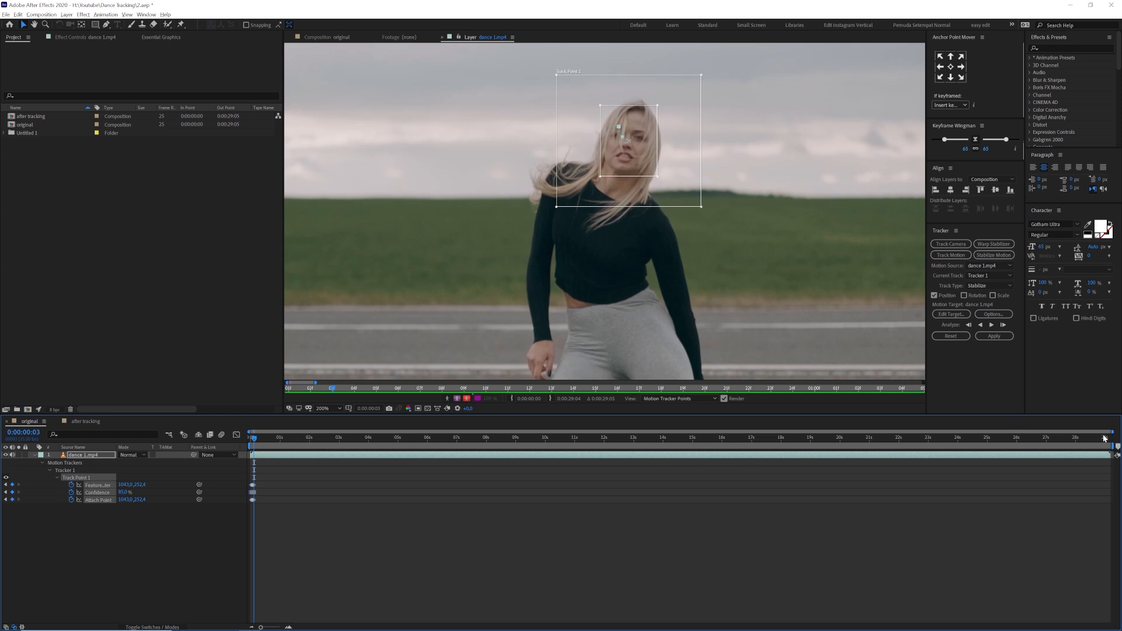
# Inspect the Confidence and Attach Point tracking keyframes of dance 1.mp4 in the after tracking composition, and return to the original composition.
pyautogui.click(88, 422)
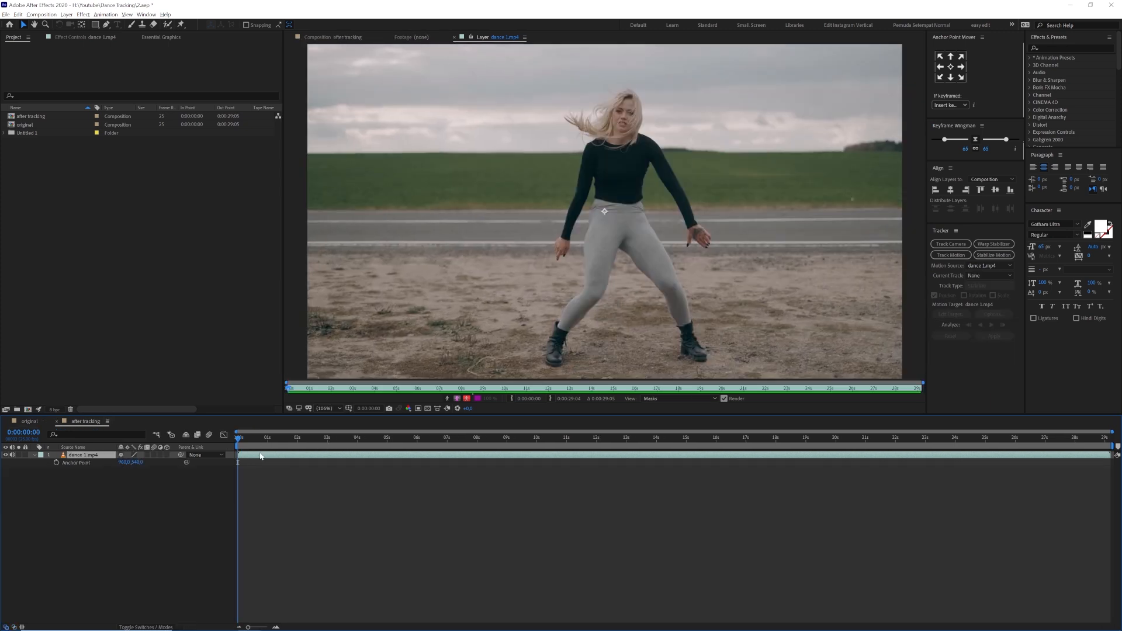
pyautogui.press('u')
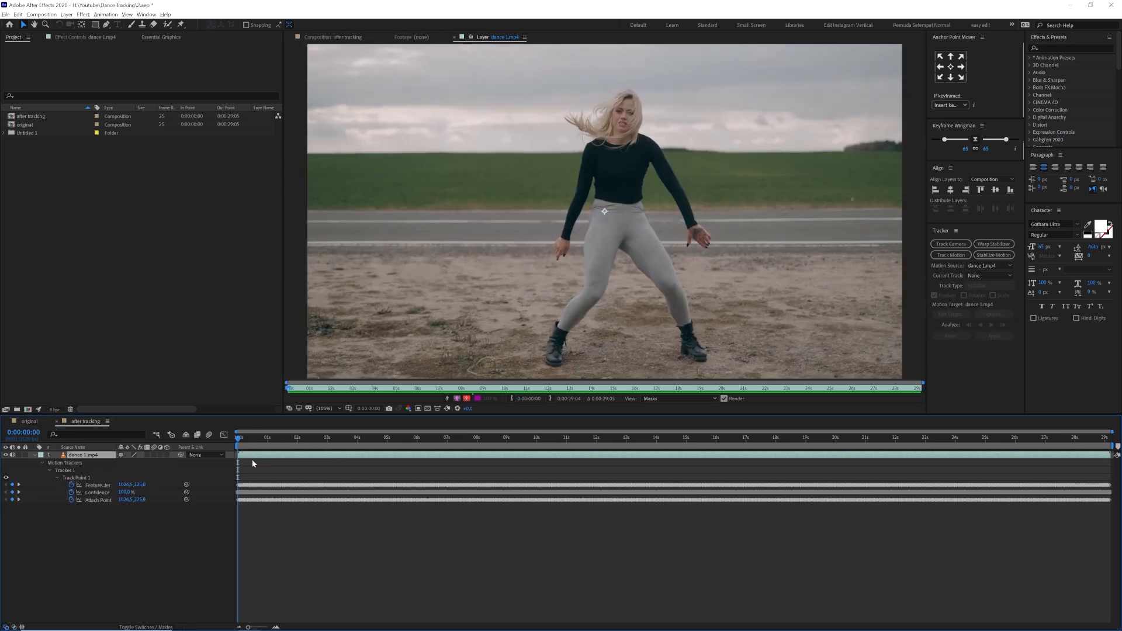
pyautogui.click(100, 486)
pyautogui.click(98, 492)
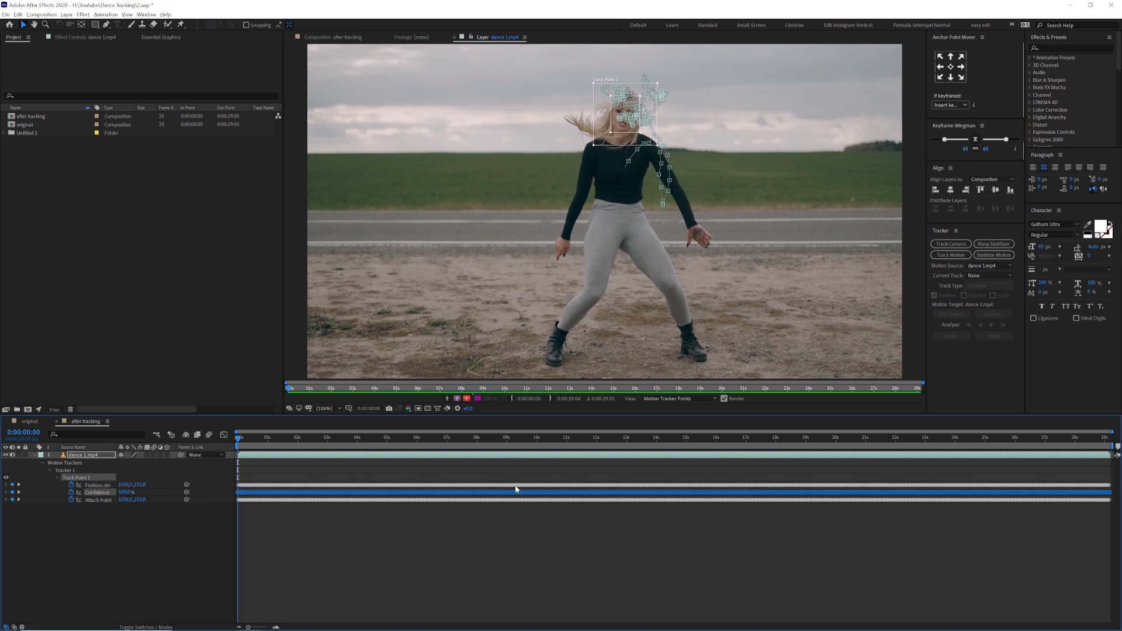
pyautogui.click(98, 499)
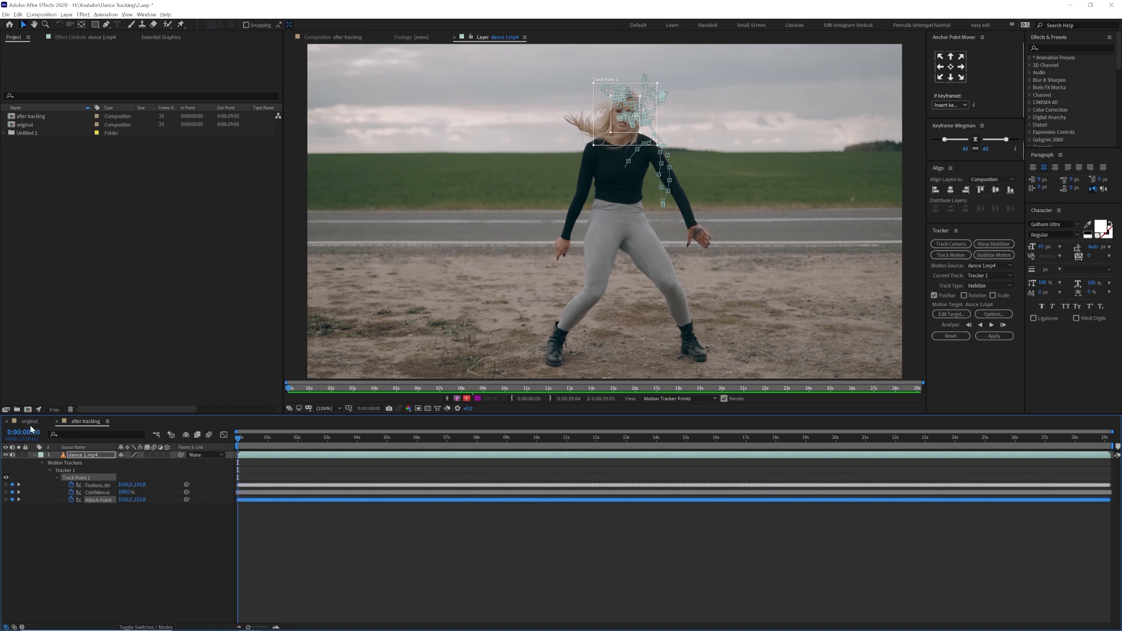
pyautogui.click(30, 425)
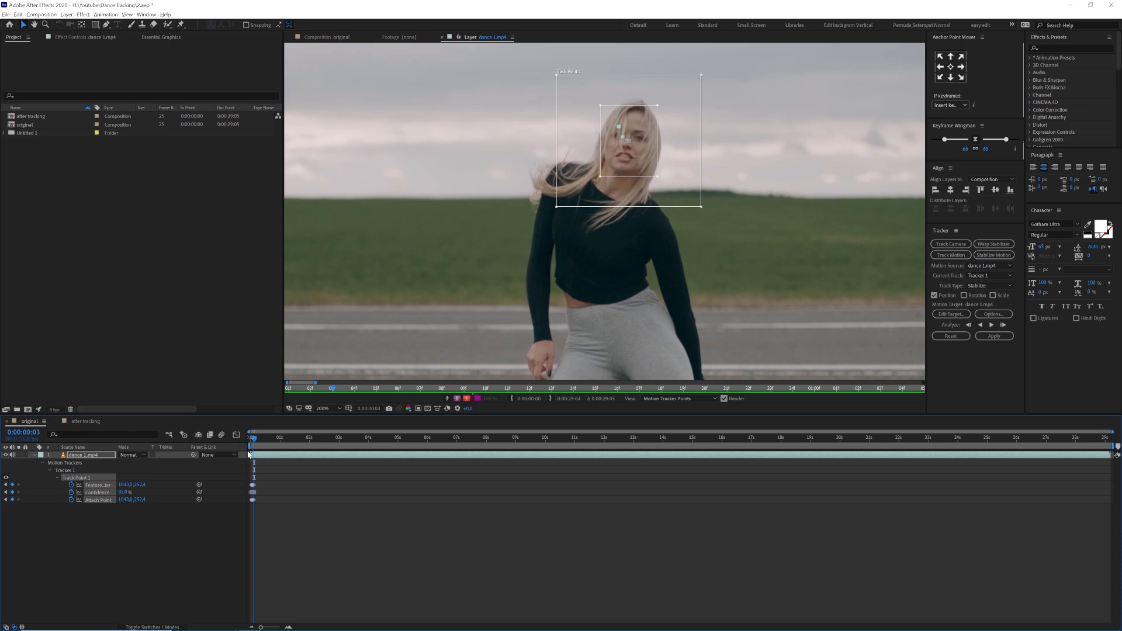
# Scrub the original composition from the first frame to 0:00:05:01 to check the track point against the dancer's face.
pyautogui.moveTo(254, 443); pyautogui.dragTo(250, 441)
pyautogui.press('=')
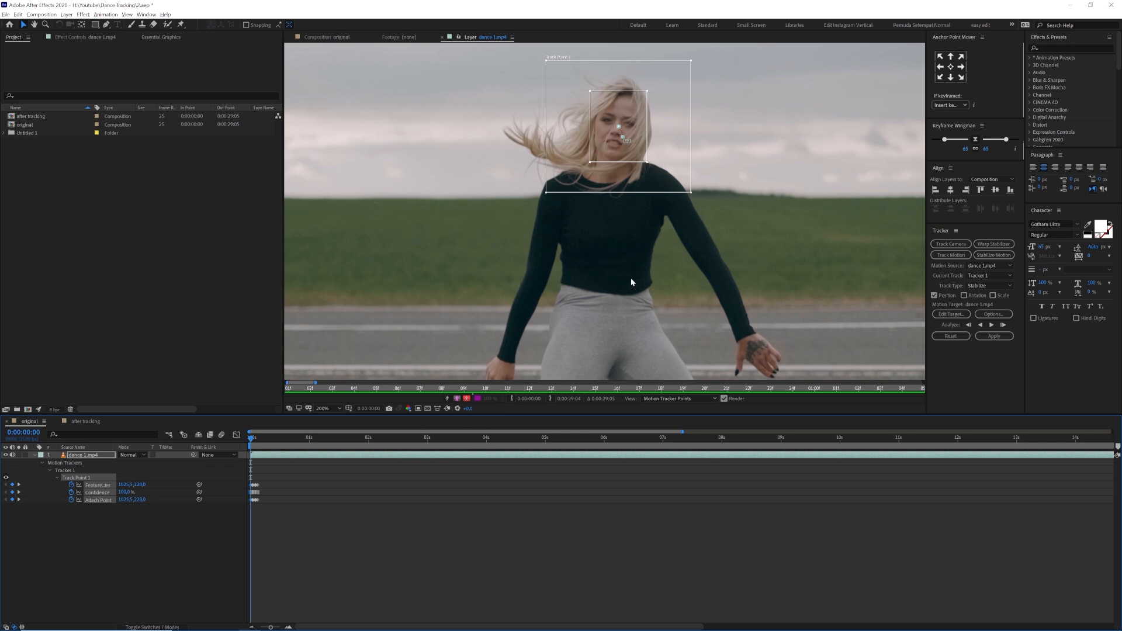
pyautogui.moveTo(632, 280); pyautogui.dragTo(619, 307)
pyautogui.moveTo(442, 443); pyautogui.dragTo(548, 449)
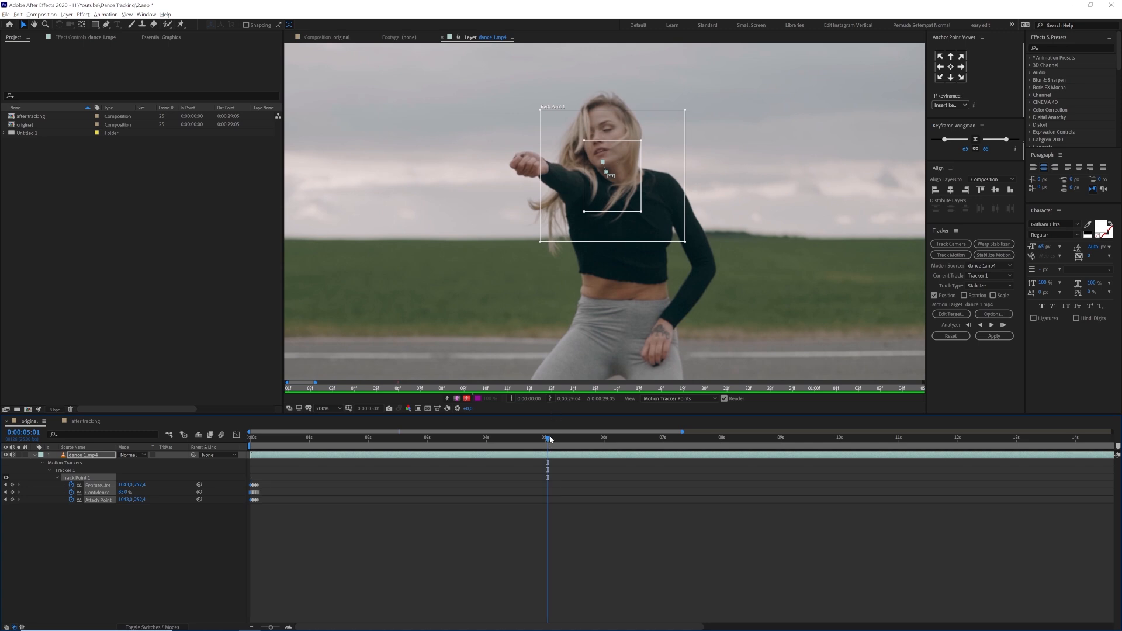
# Check the track point against the dancer at 0:00:05:09 and delete all keyframes of Track Point 1.
pyautogui.moveTo(549, 440); pyautogui.dragTo(567, 440)
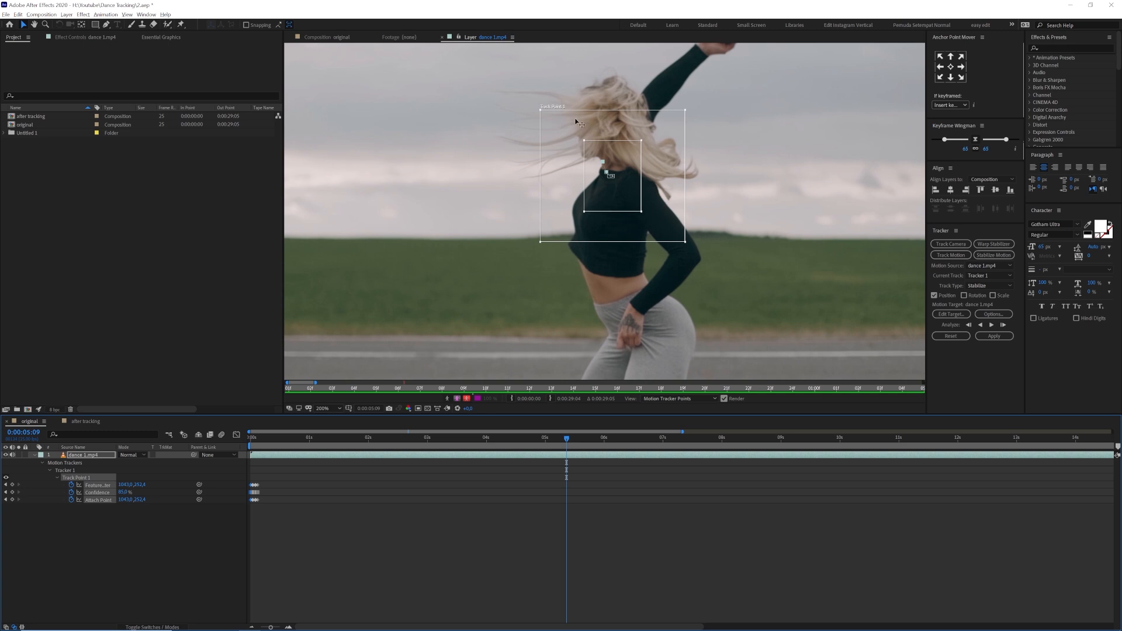
pyautogui.moveTo(286, 472); pyautogui.dragTo(229, 510)
pyautogui.press('Delete')
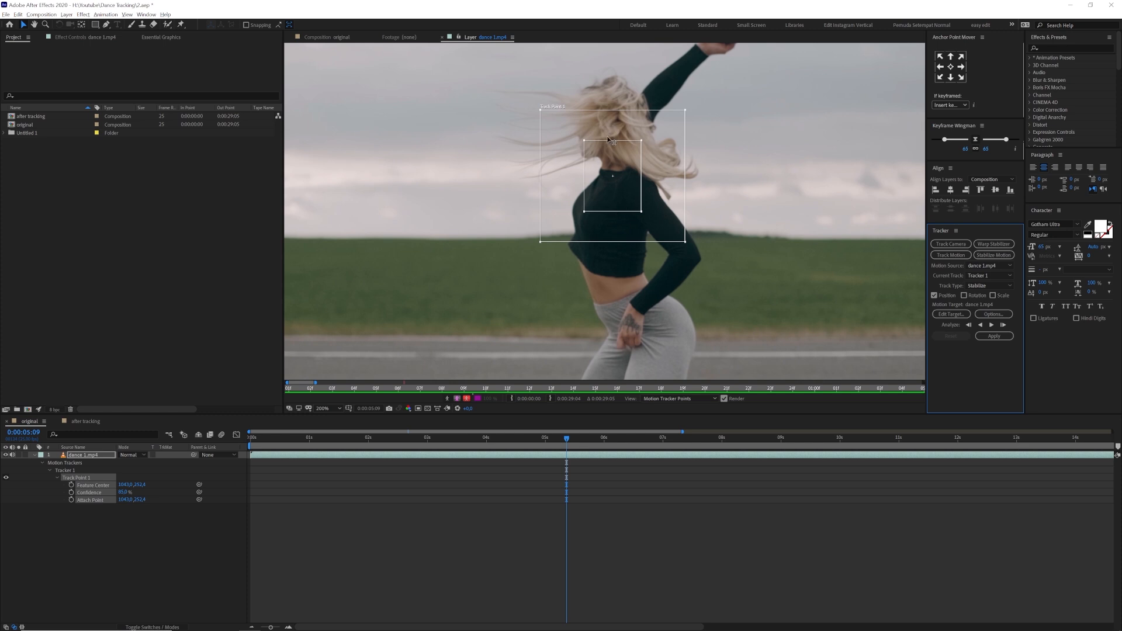
# Place the track point over the dancer's face at 0:00:05:02 and analyze forward, stopping at 0:00:05:23.
pyautogui.moveTo(567, 445)
pyautogui.mouseDown()
pyautogui.moveTo(584, 445)
pyautogui.moveTo(552, 448)
pyautogui.mouseUp()
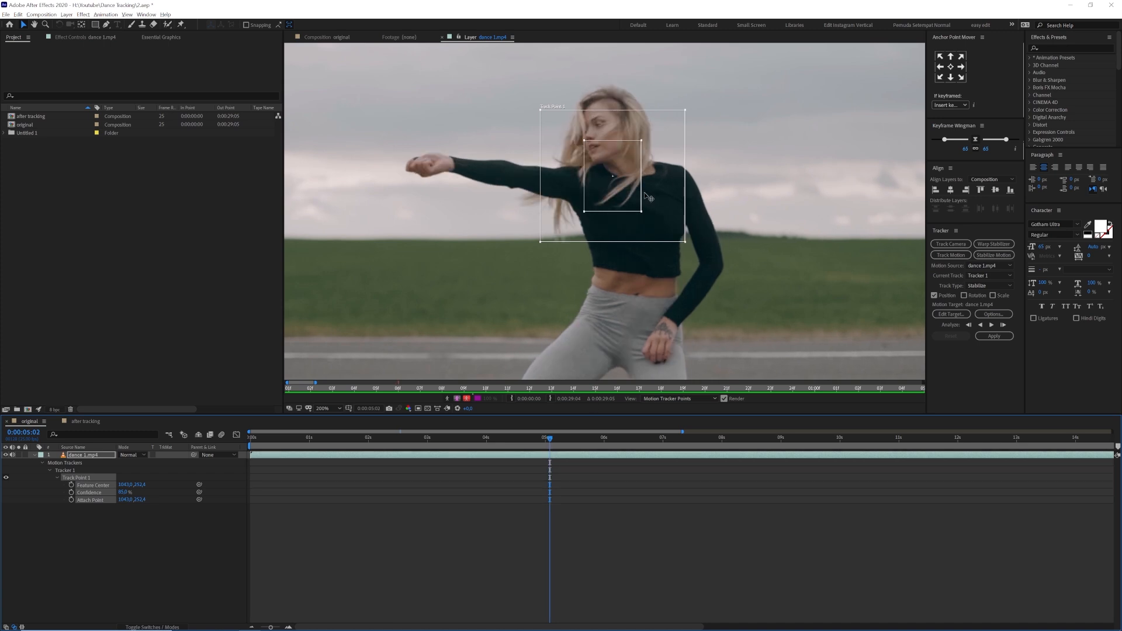
pyautogui.moveTo(634, 202); pyautogui.dragTo(623, 164)
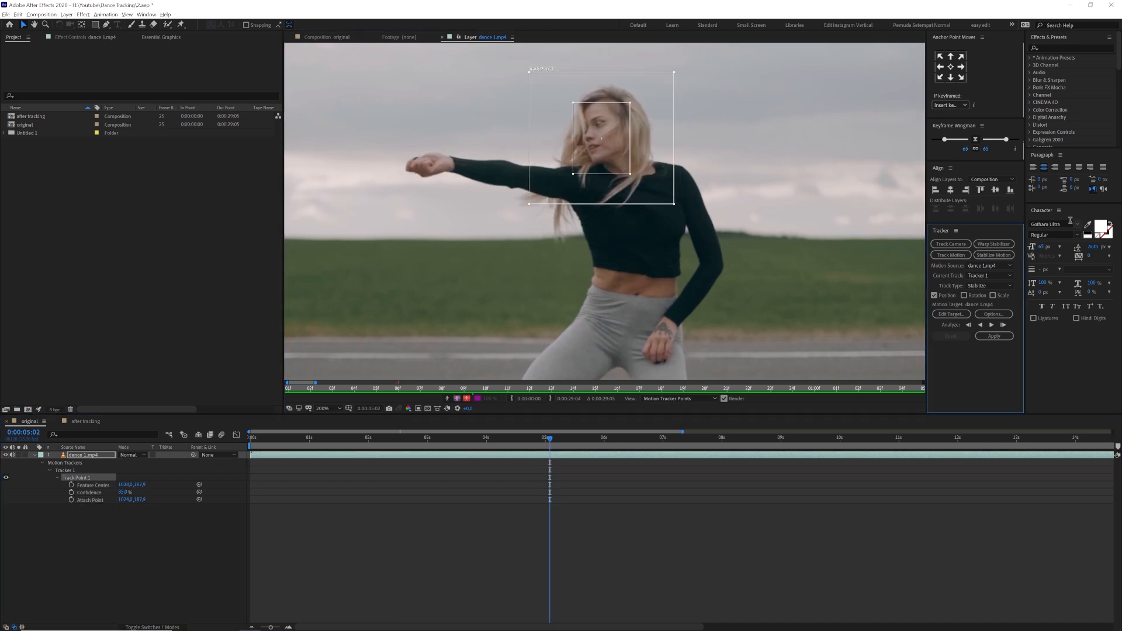
pyautogui.click(993, 325)
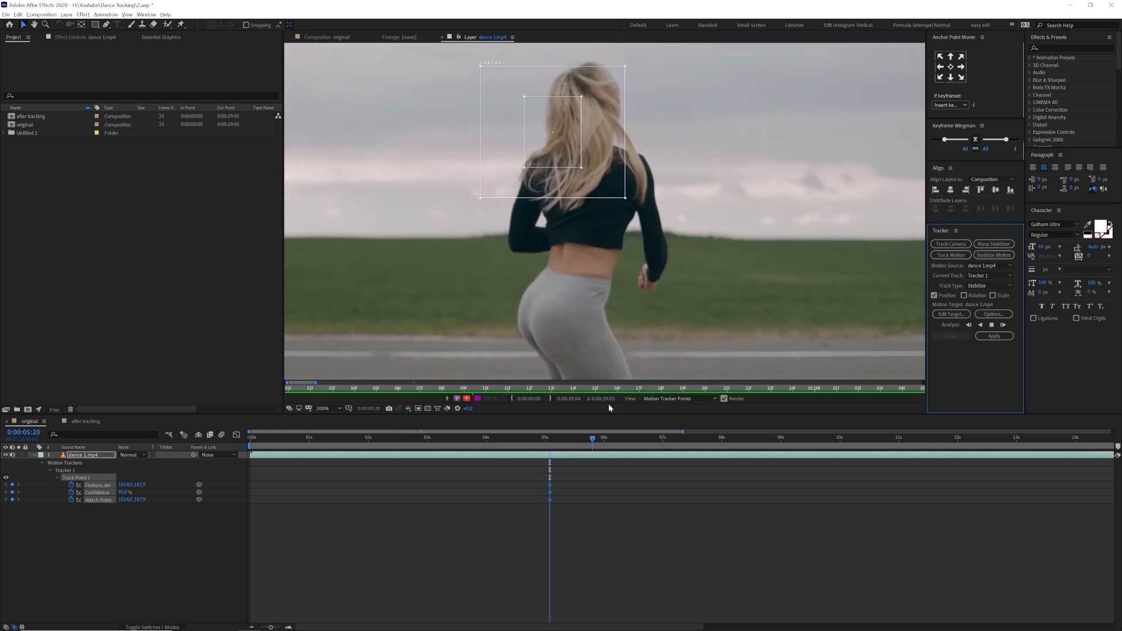
pyautogui.click(600, 438)
# Examine the new track between 0:00:05:05 and 0:00:05:19 to see where the track point leaves the dancer's face.
pyautogui.press('=')
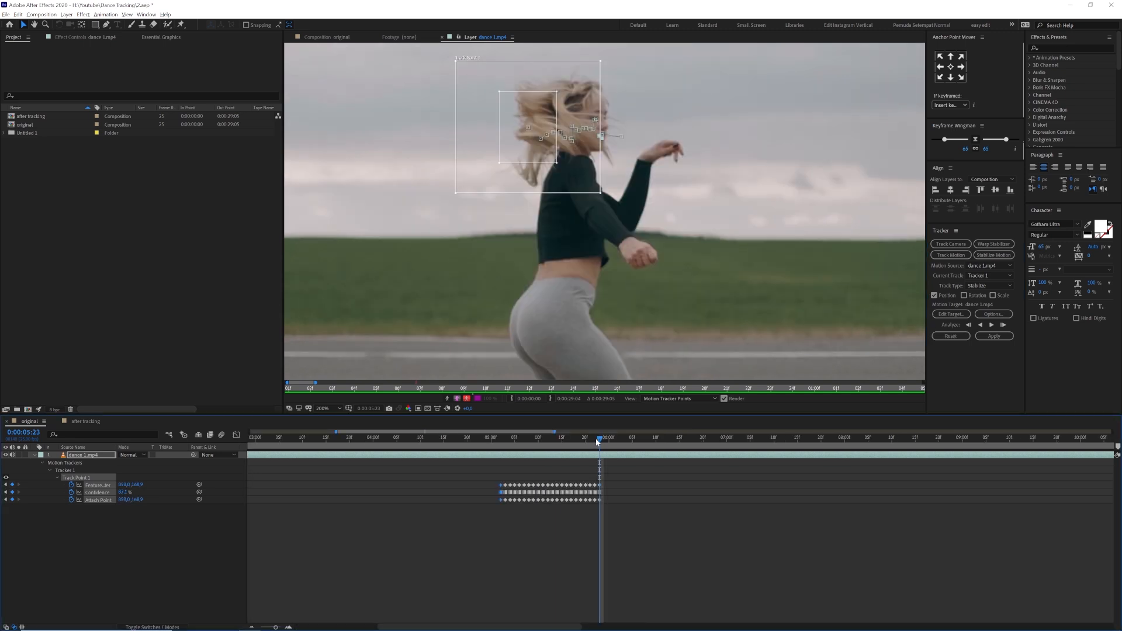
pyautogui.moveTo(596, 442); pyautogui.dragTo(514, 445)
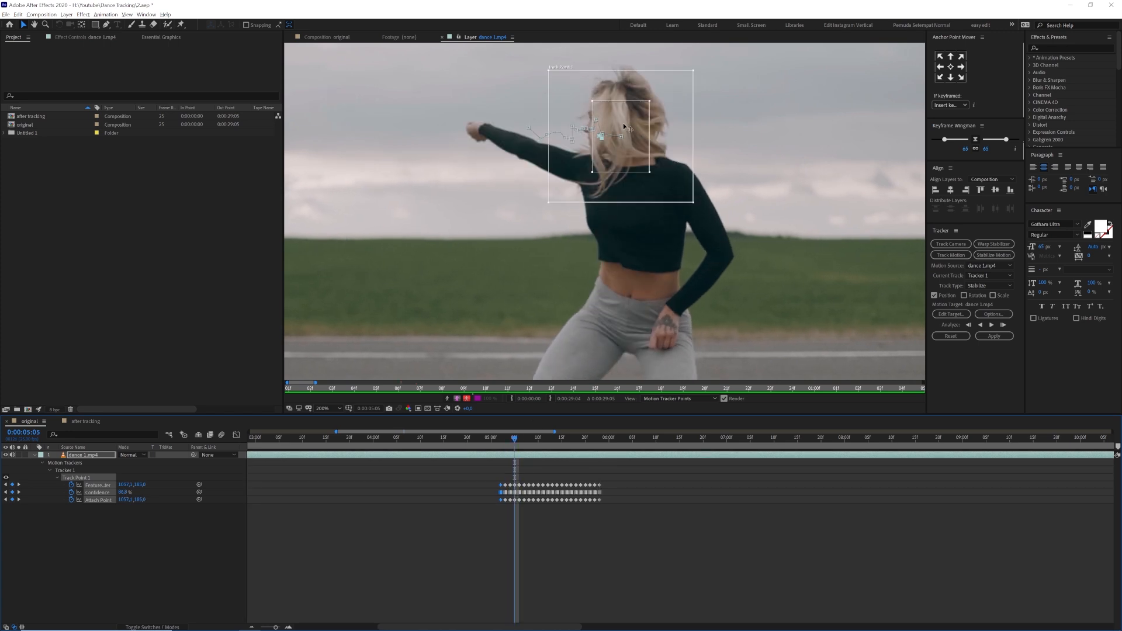
pyautogui.click(519, 437)
pyautogui.press('pagedown')
pyautogui.press('pagedown')
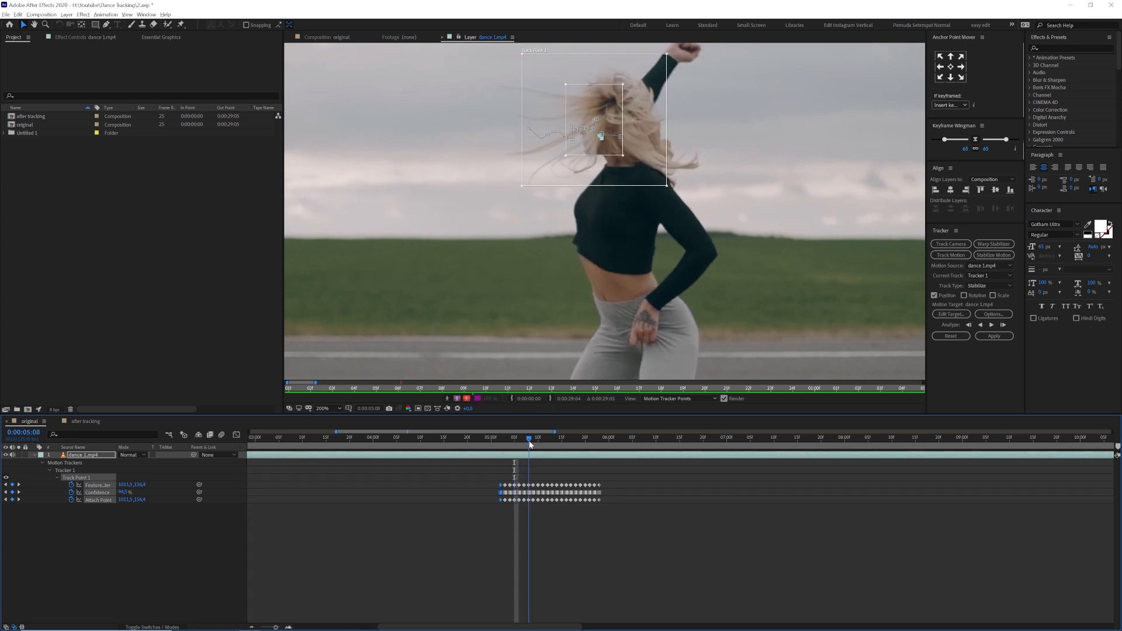
pyautogui.moveTo(528, 441); pyautogui.dragTo(552, 440)
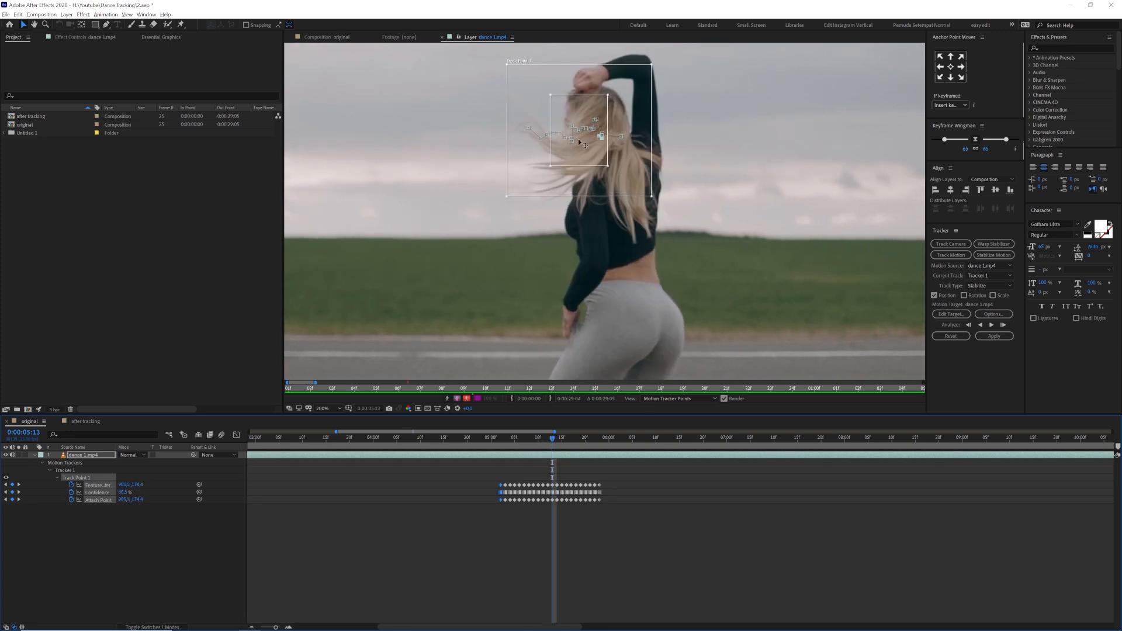
pyautogui.moveTo(555, 438); pyautogui.dragTo(580, 438)
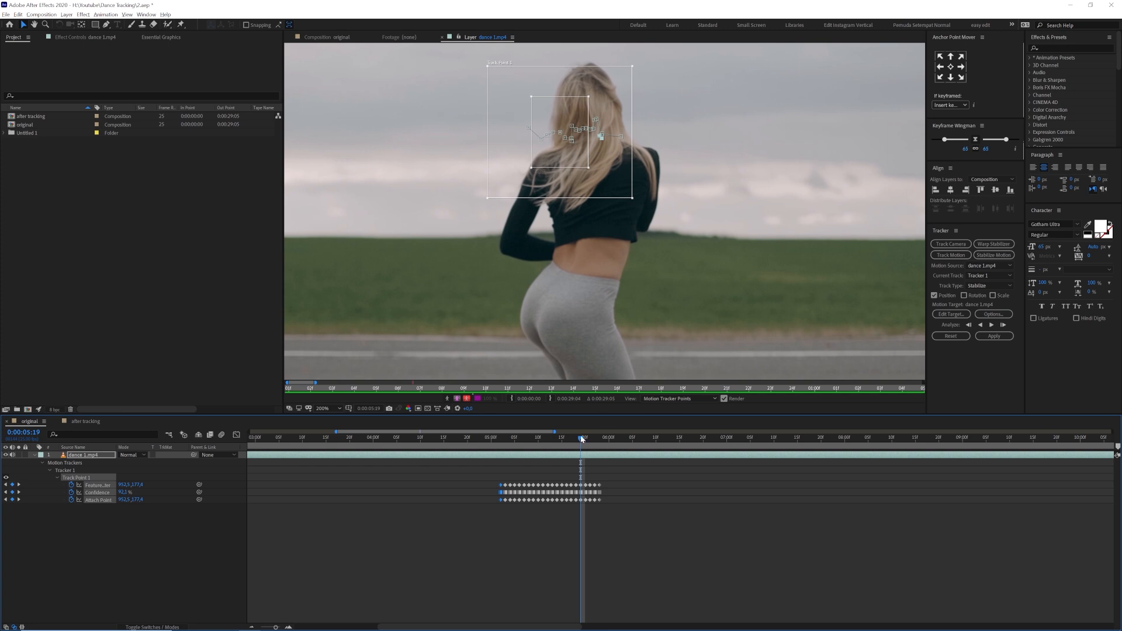
pyautogui.moveTo(582, 438); pyautogui.dragTo(562, 453)
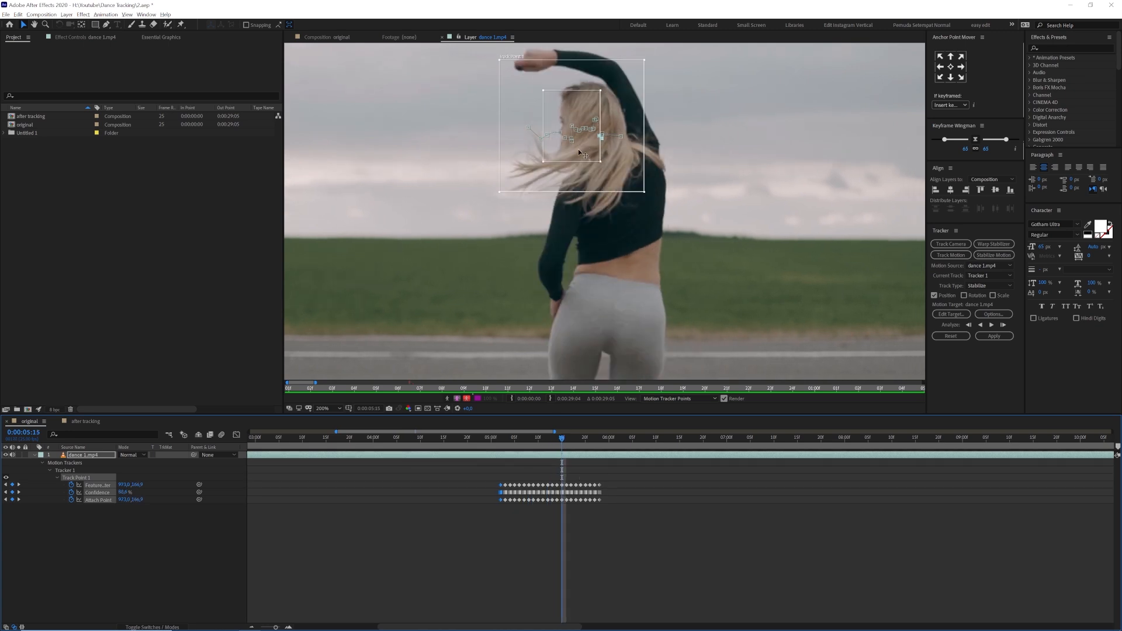
# Realign the track point with the dancer's head at 0:00:05:16 and go through the following frames up to 0:00:05:23.
pyautogui.press('pagedown')
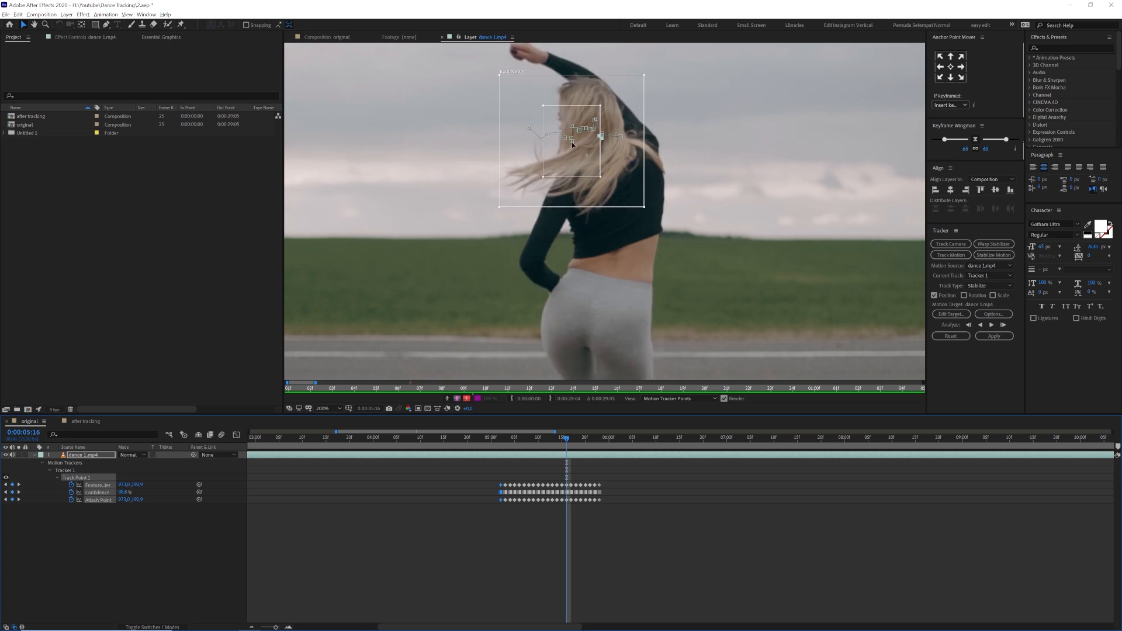
pyautogui.moveTo(584, 168); pyautogui.dragTo(605, 145)
pyautogui.press('pagedown')
pyautogui.press('pagedown')
pyautogui.press('pagedown')
pyautogui.press('pagedown')
pyautogui.press('pagedown')
pyautogui.press('pagedown')
pyautogui.press('pagedown')
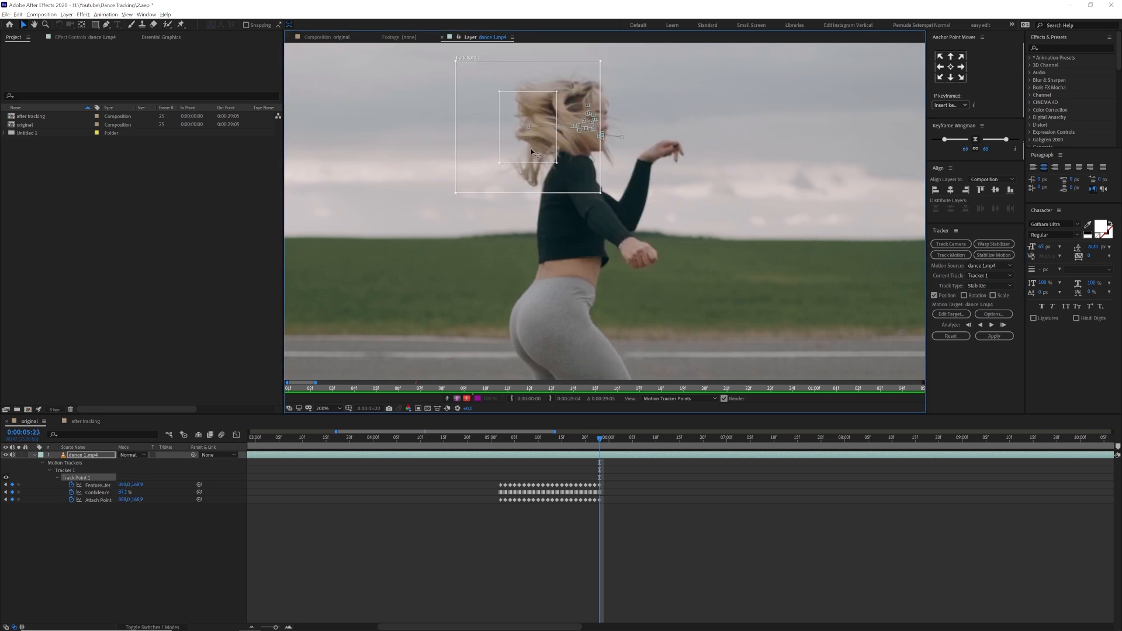
# Move the track point back onto the dancer's face at 0:00:05:23 and analyze forward to 0:00:06:00.
pyautogui.moveTo(530, 149); pyautogui.dragTo(600, 150)
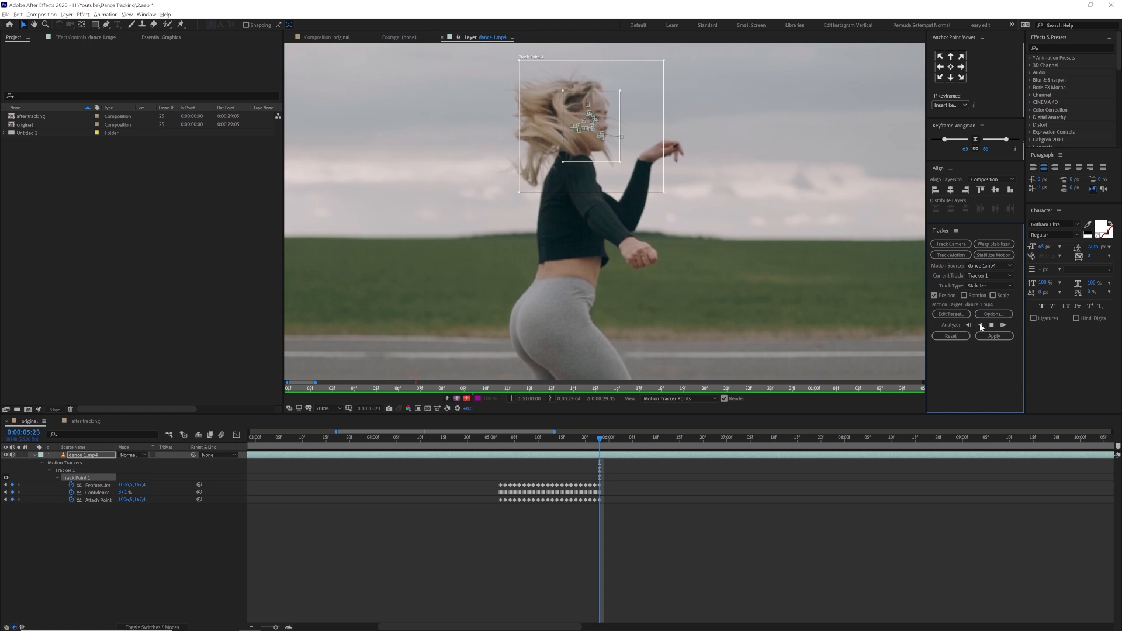
pyautogui.press('pagedown')
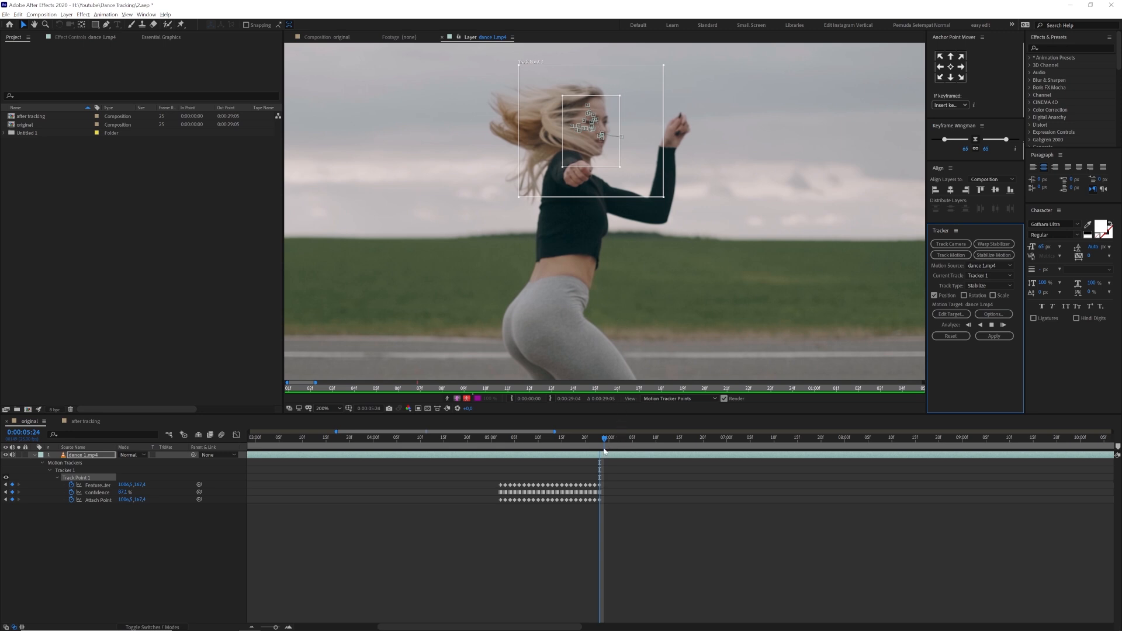
pyautogui.hotkey('alt', 'pagedown')
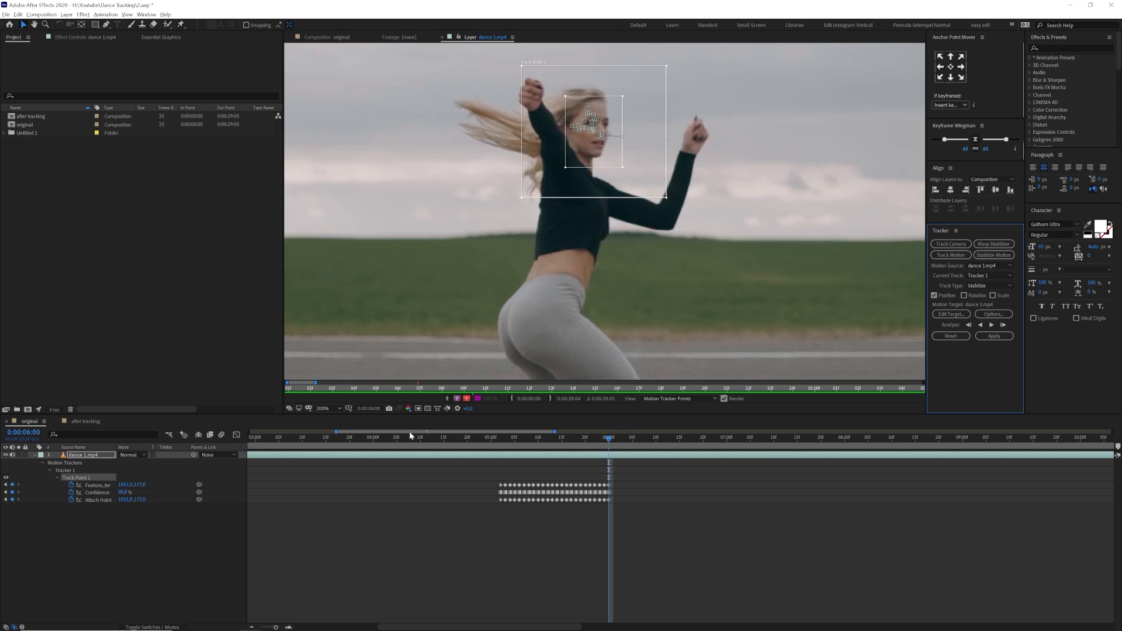
# Switch to the after tracking composition and preview the finished track from the first frame.
pyautogui.click(80, 422)
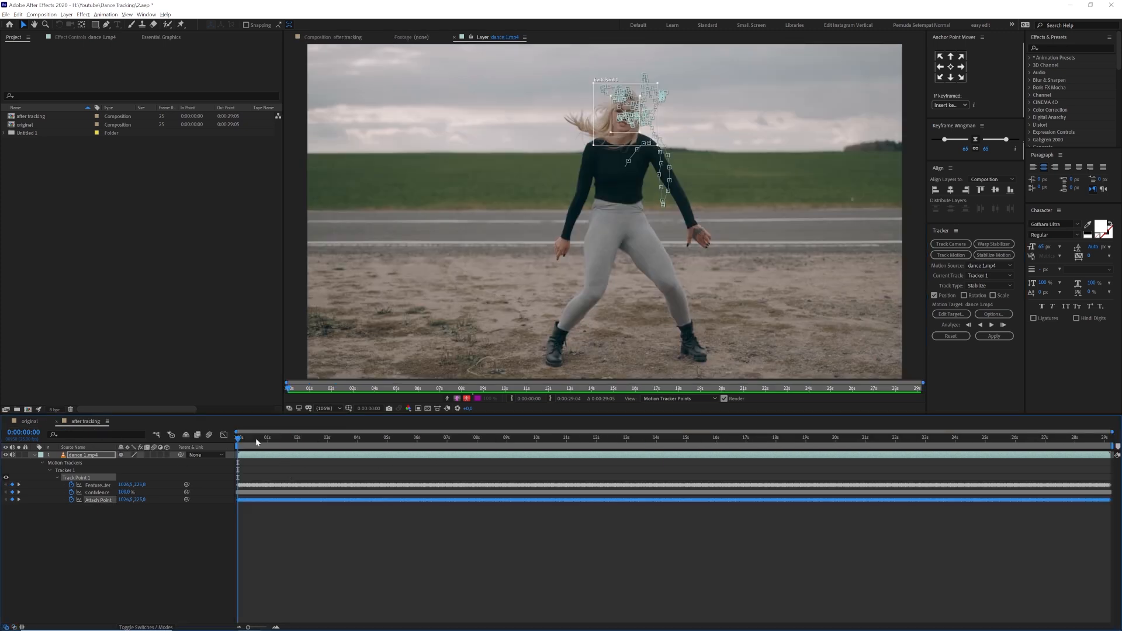
pyautogui.press('space')
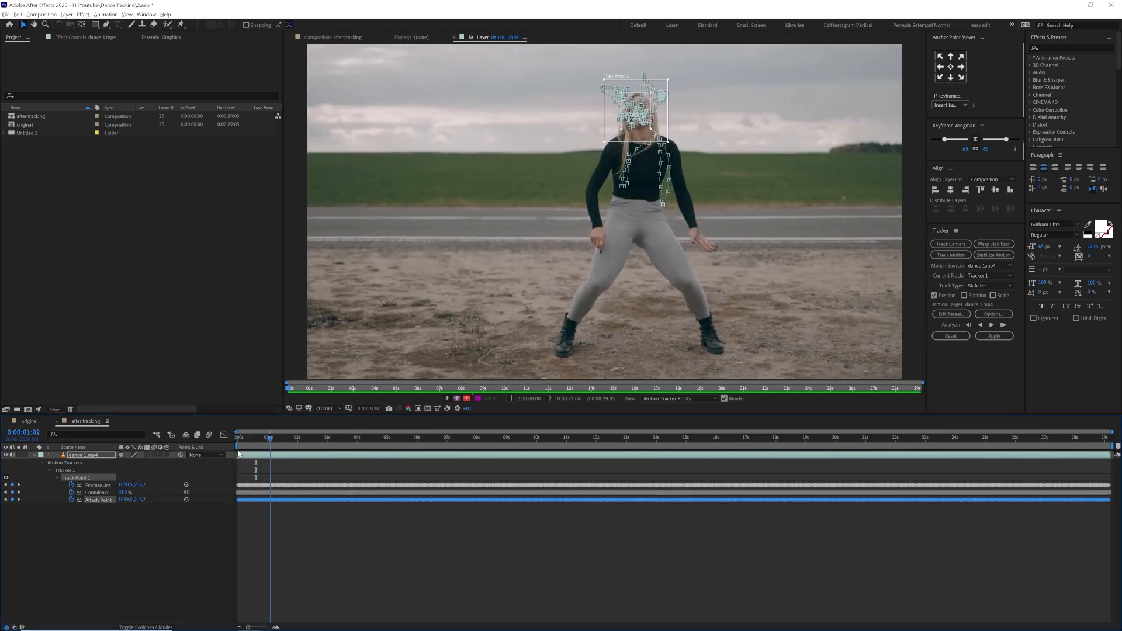
pyautogui.press('space')
# Apply the stabilization of Track Point 1 to dance 1.mp4 in the X and Y dimensions from the first frame.
pyautogui.click(73, 478)
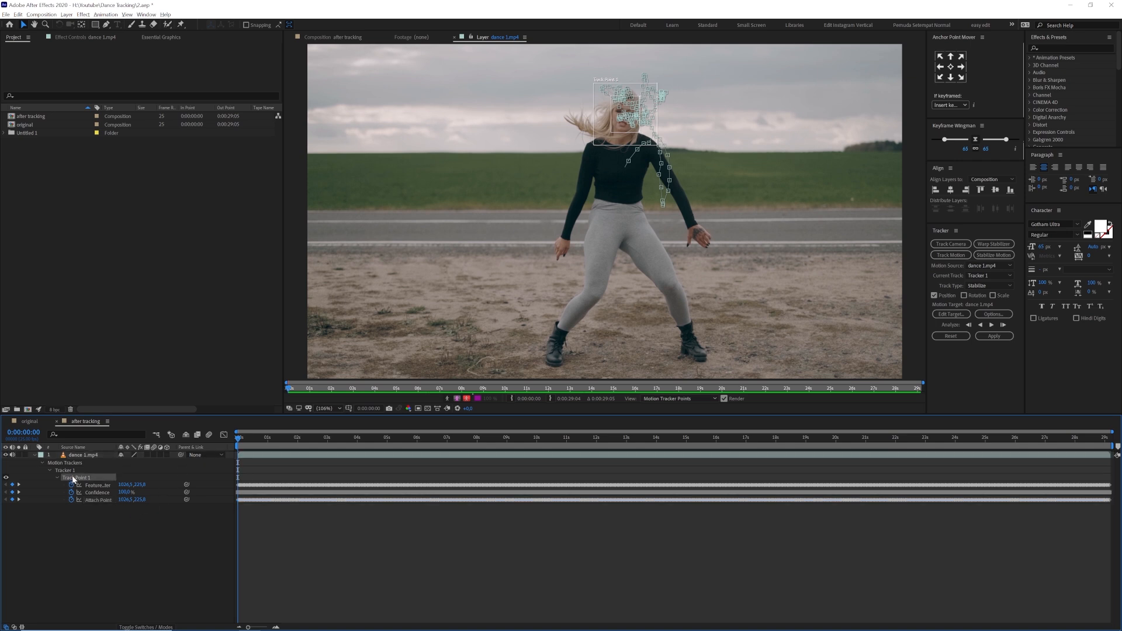
pyautogui.click(996, 336)
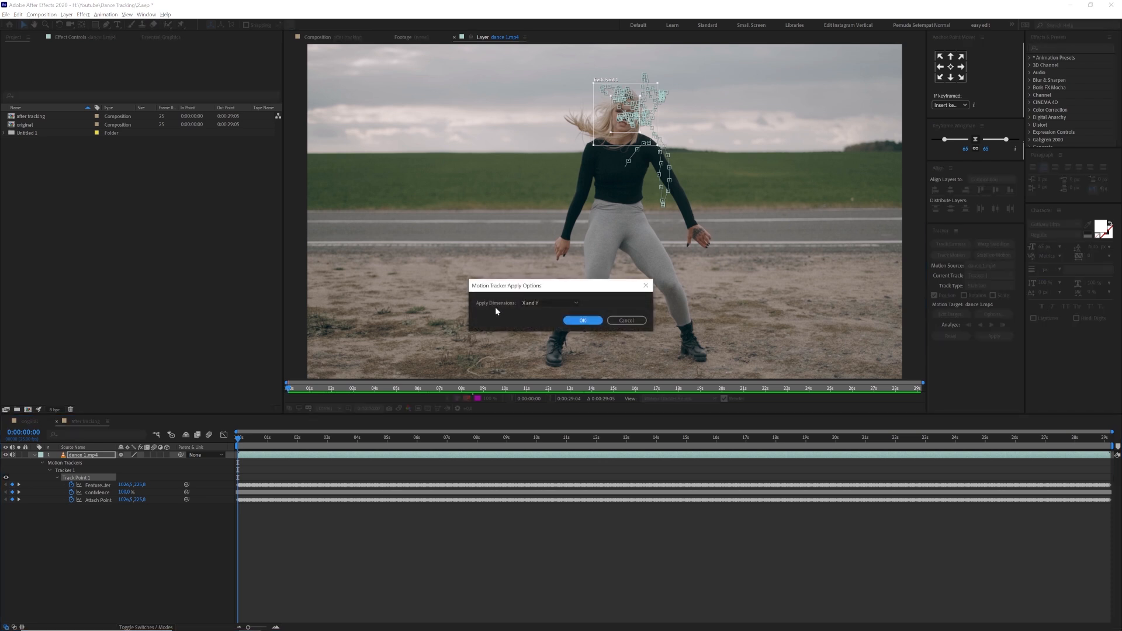
pyautogui.click(550, 303)
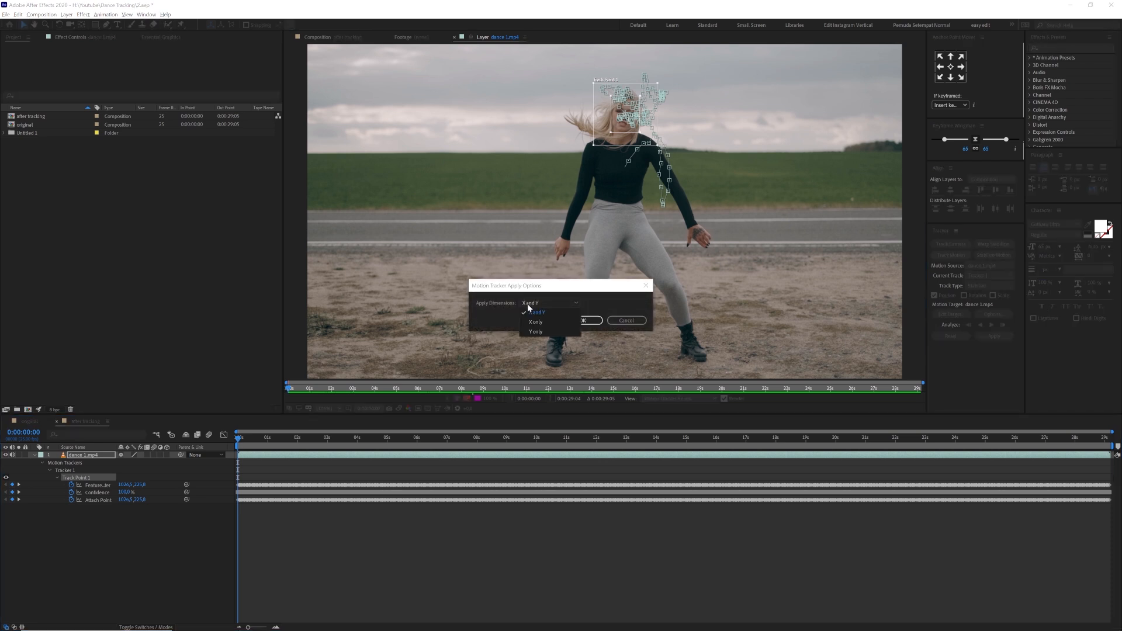
pyautogui.click(544, 310)
pyautogui.click(581, 321)
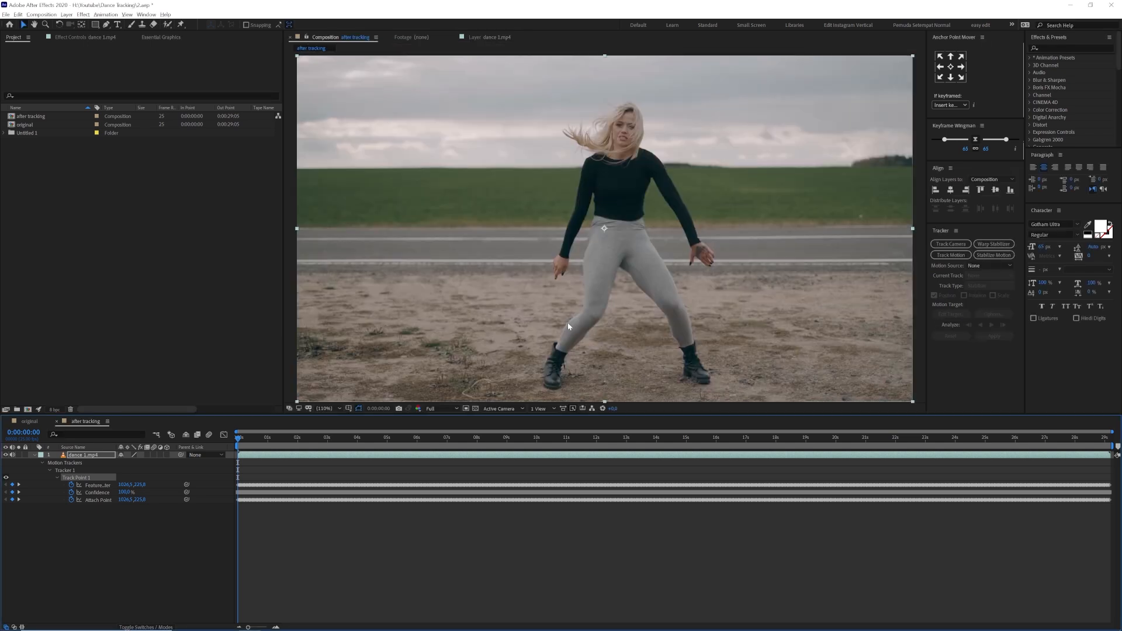
# Preview the stabilized after tracking composition and inspect the head position at 0:00:03:20 and 0:00:03:01.
pyautogui.scroll(-2, 602, 286)
pyautogui.scroll(1, 606, 283)
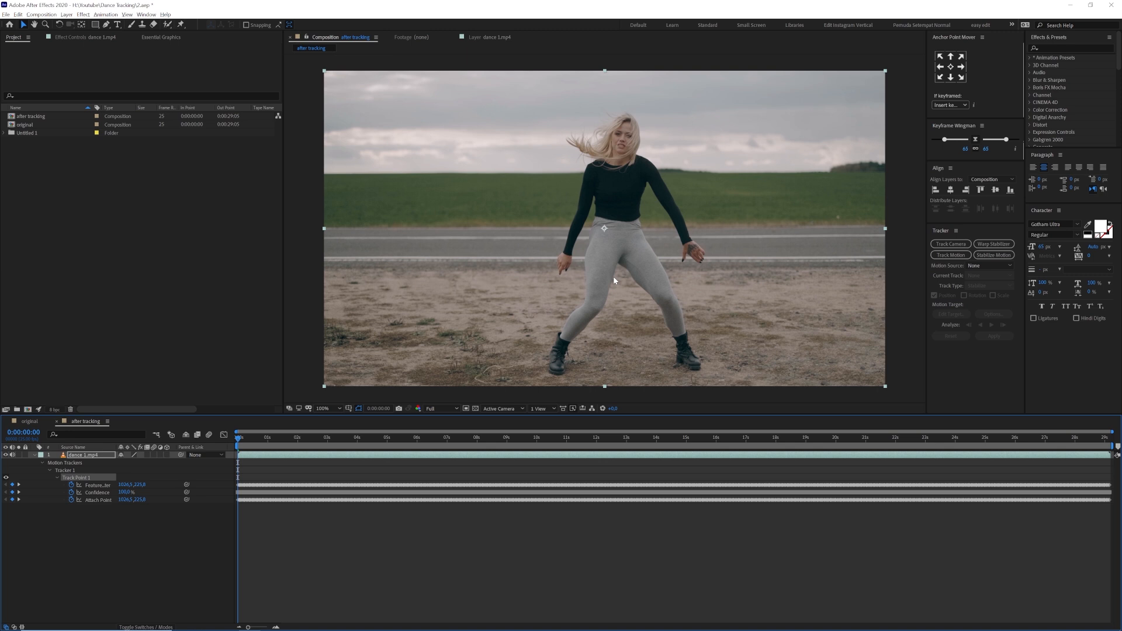
pyautogui.press('space')
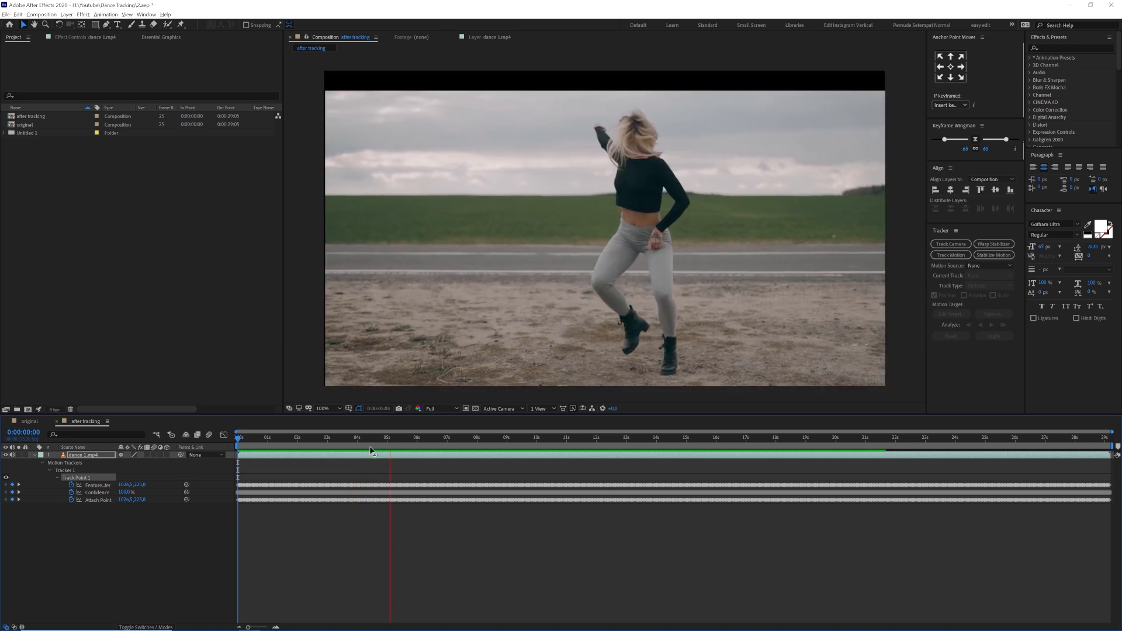
pyautogui.click(351, 438)
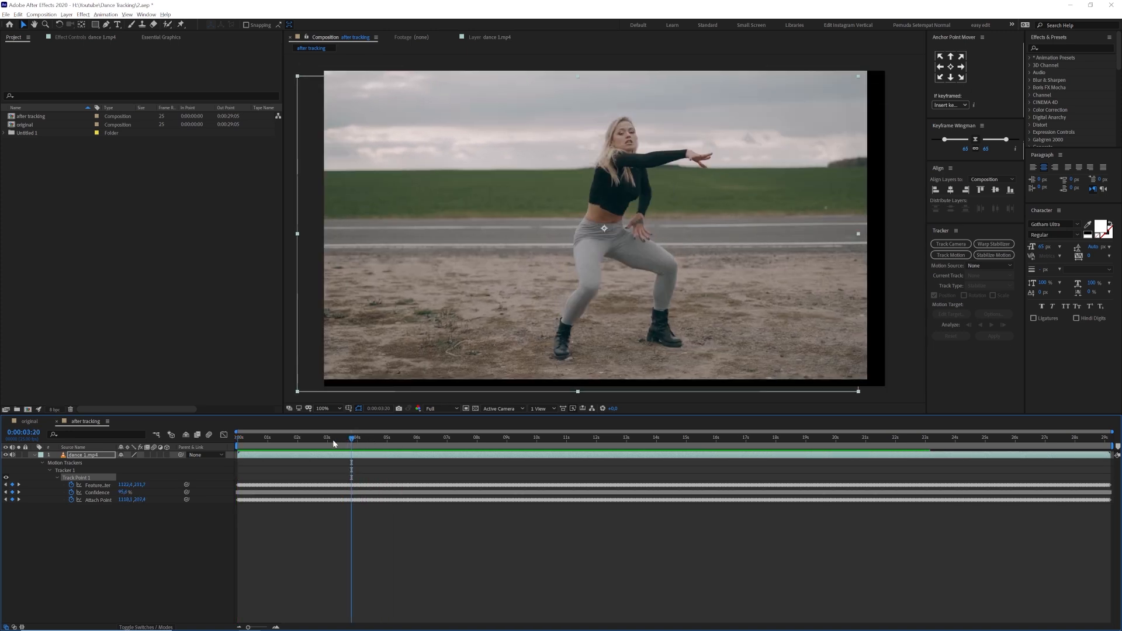
pyautogui.click(329, 440)
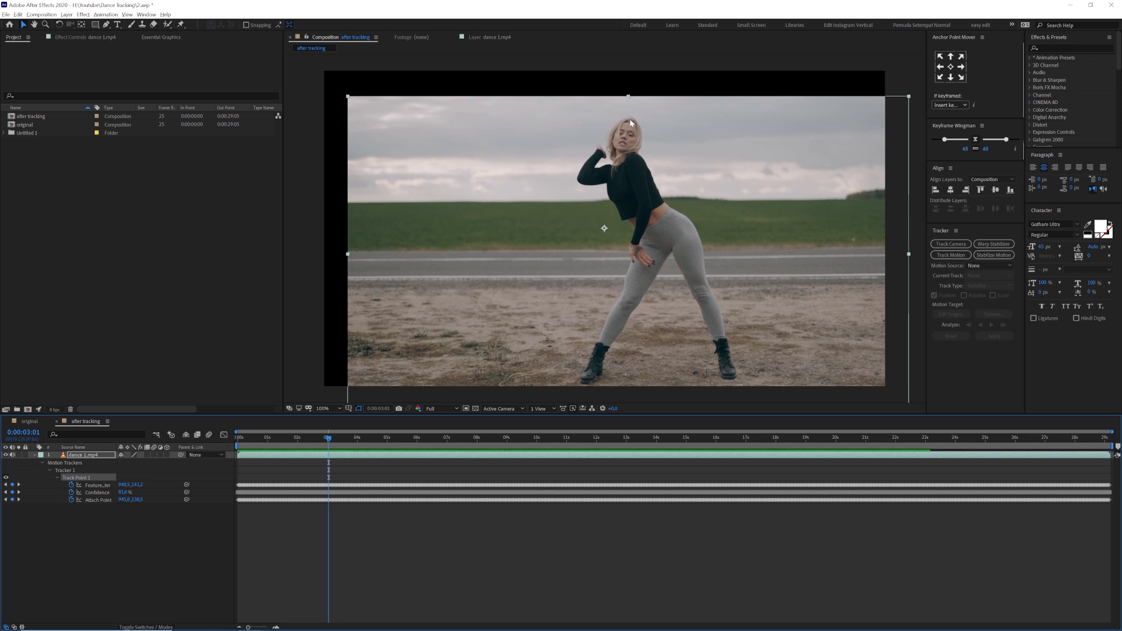
# Draw a red rectangle on a new shape layer over the dancer's head at 0:00:03:01 and center its anchor point.
pyautogui.press('q')
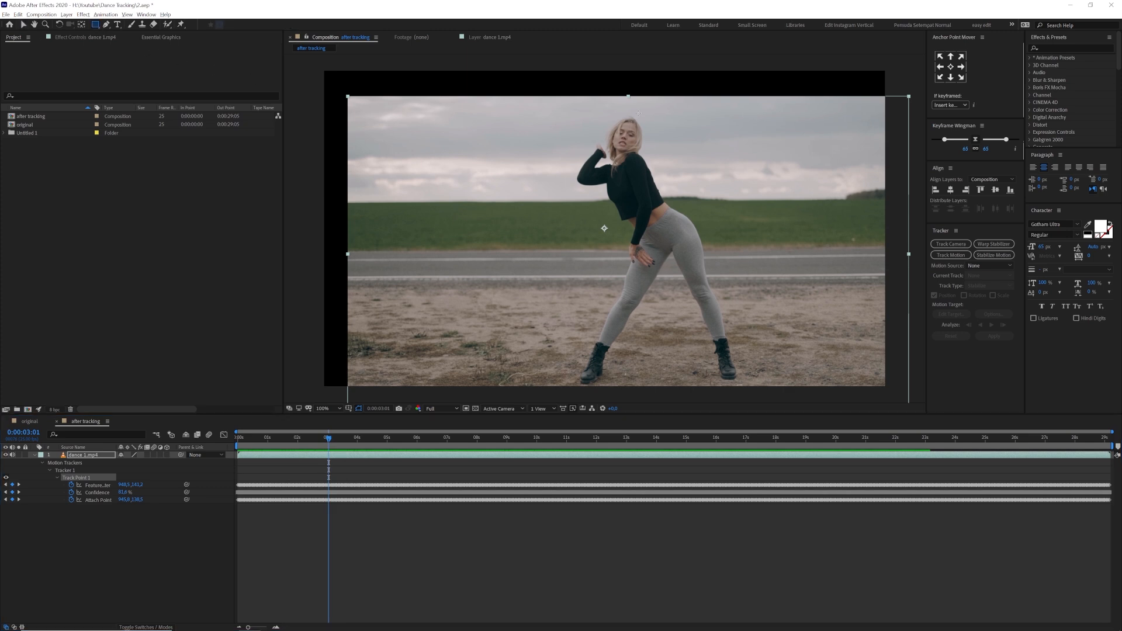
pyautogui.click(183, 556)
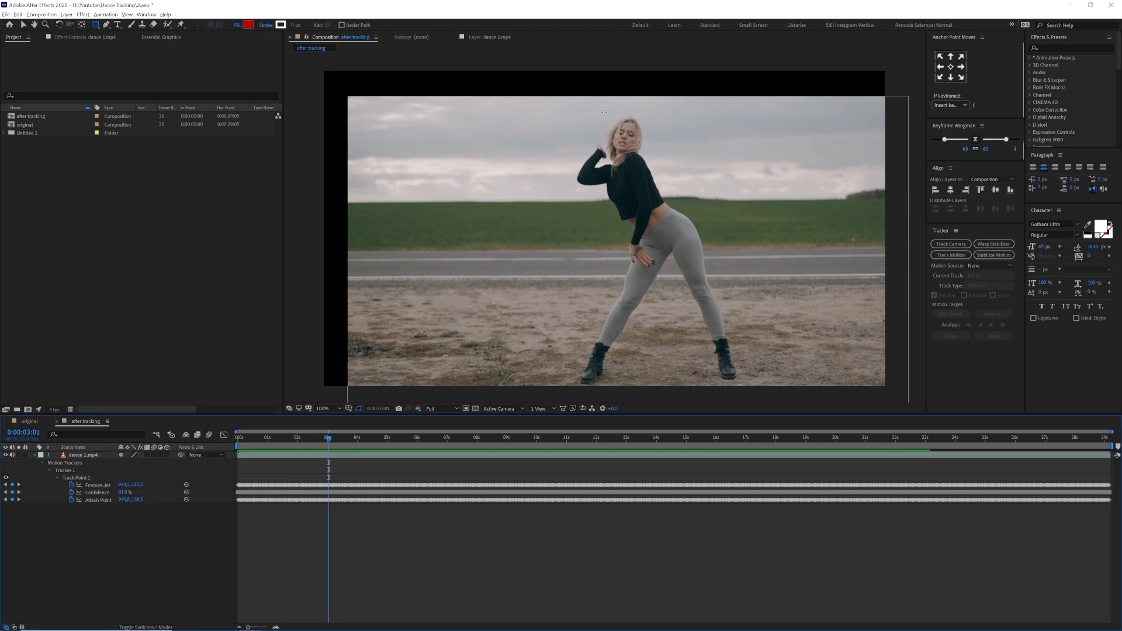
pyautogui.moveTo(605, 112); pyautogui.dragTo(647, 161)
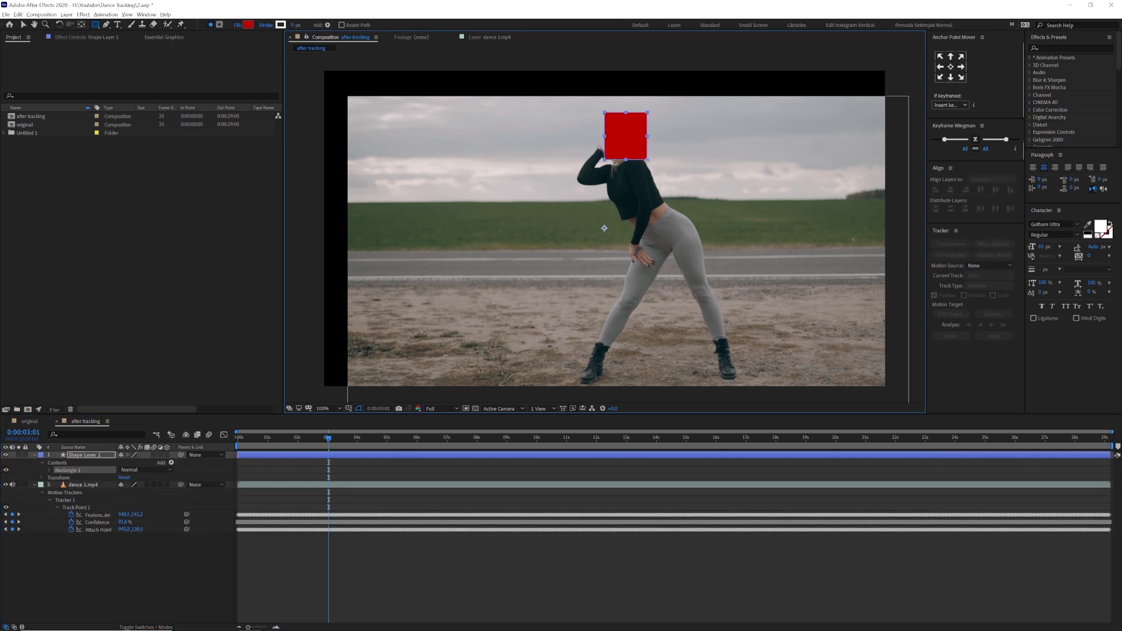
pyautogui.click(951, 67)
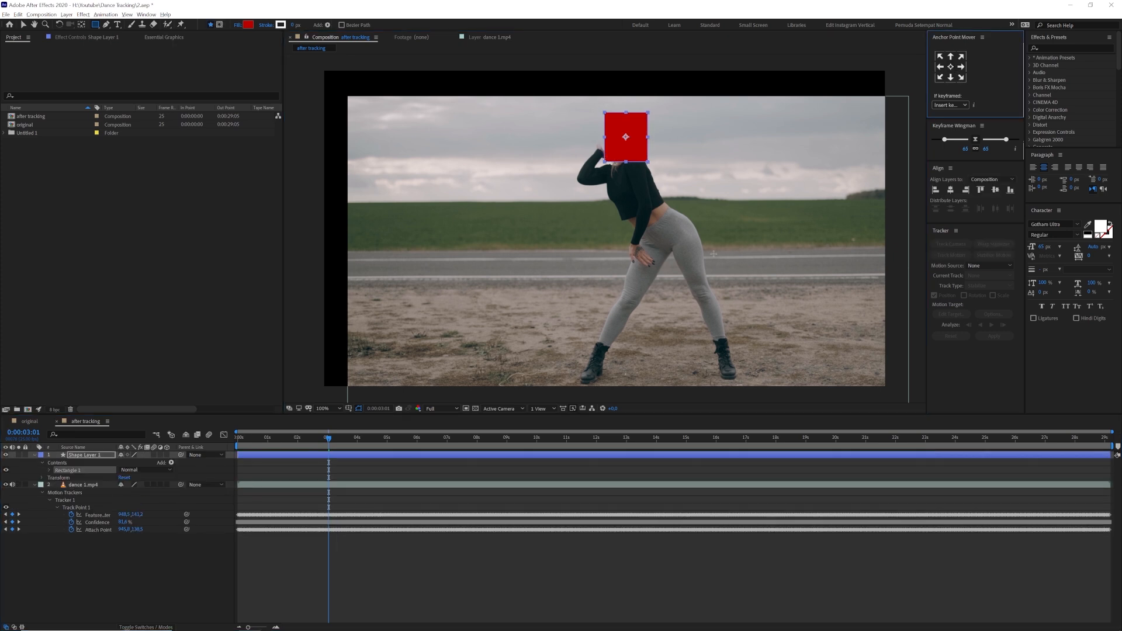
# Preview the composition against the red rectangle to check that the head stays behind it, stopping at 0:00:06:11.
pyautogui.click(412, 413)
pyautogui.press('space')
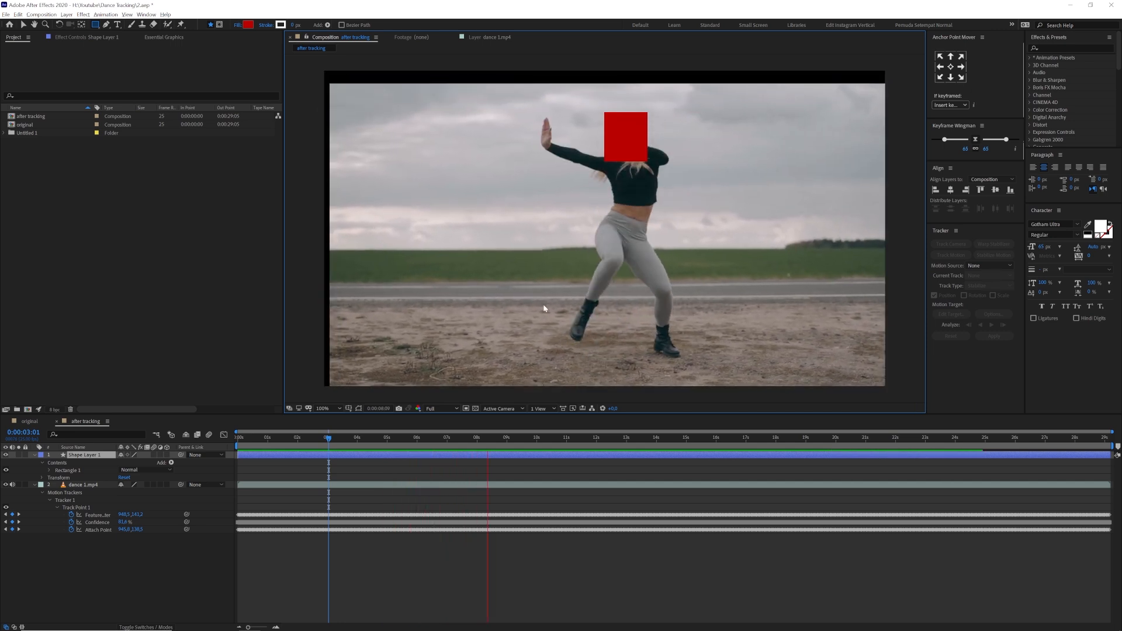
pyautogui.press('space')
pyautogui.click(430, 438)
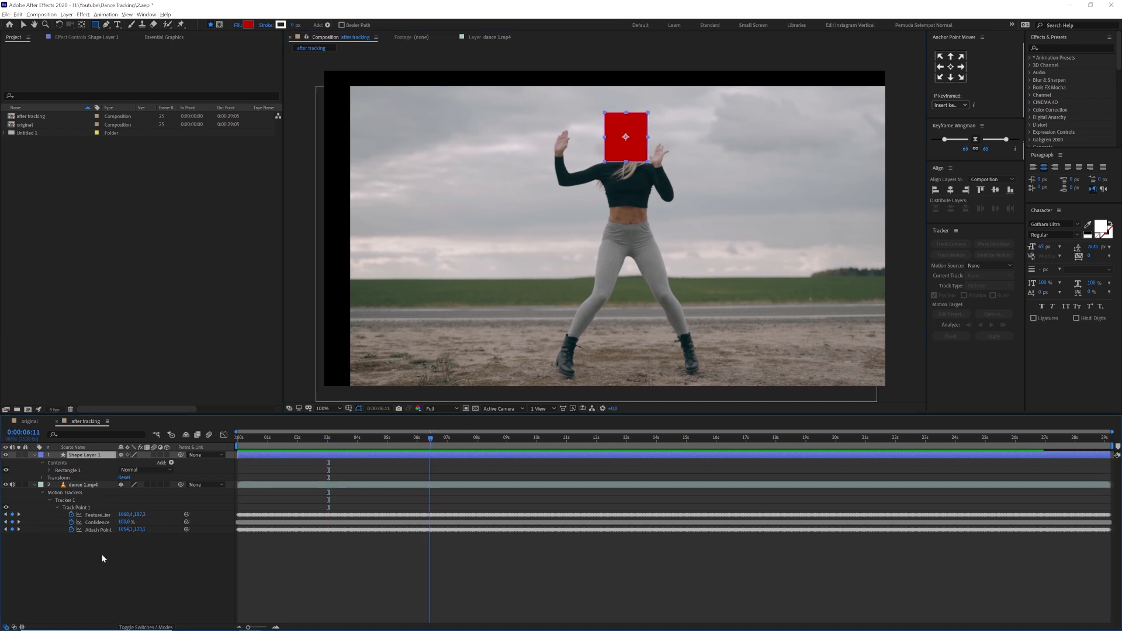
# Delete the shape layer with the red rectangle and move the playhead to 0:00:02:05.
pyautogui.click(100, 501)
pyautogui.click(85, 456)
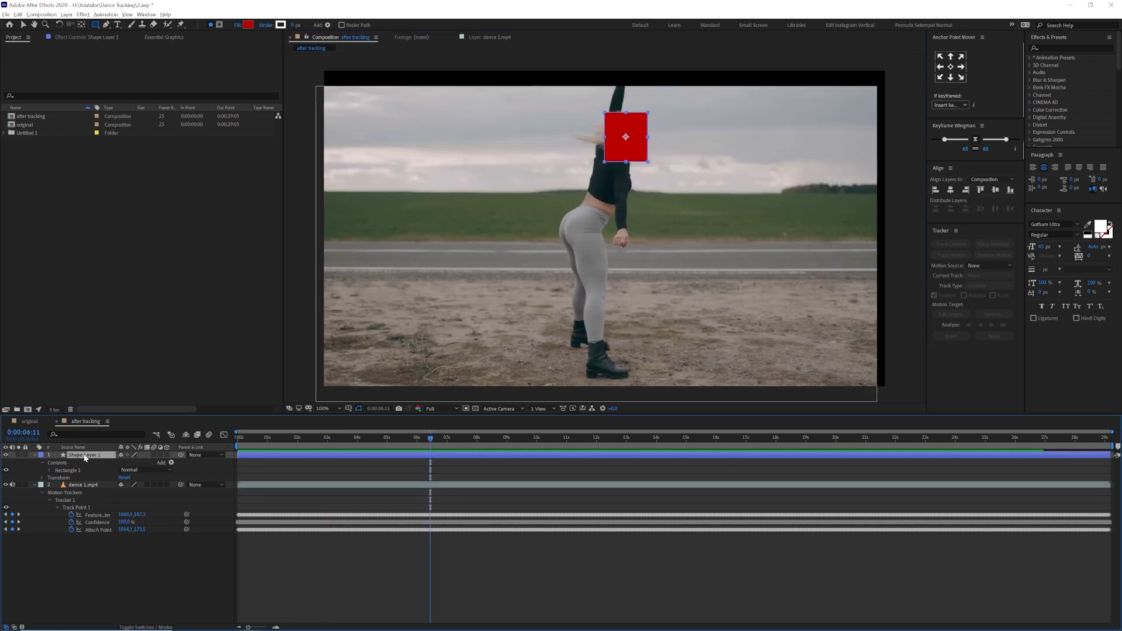
pyautogui.click(89, 468)
pyautogui.press('Delete')
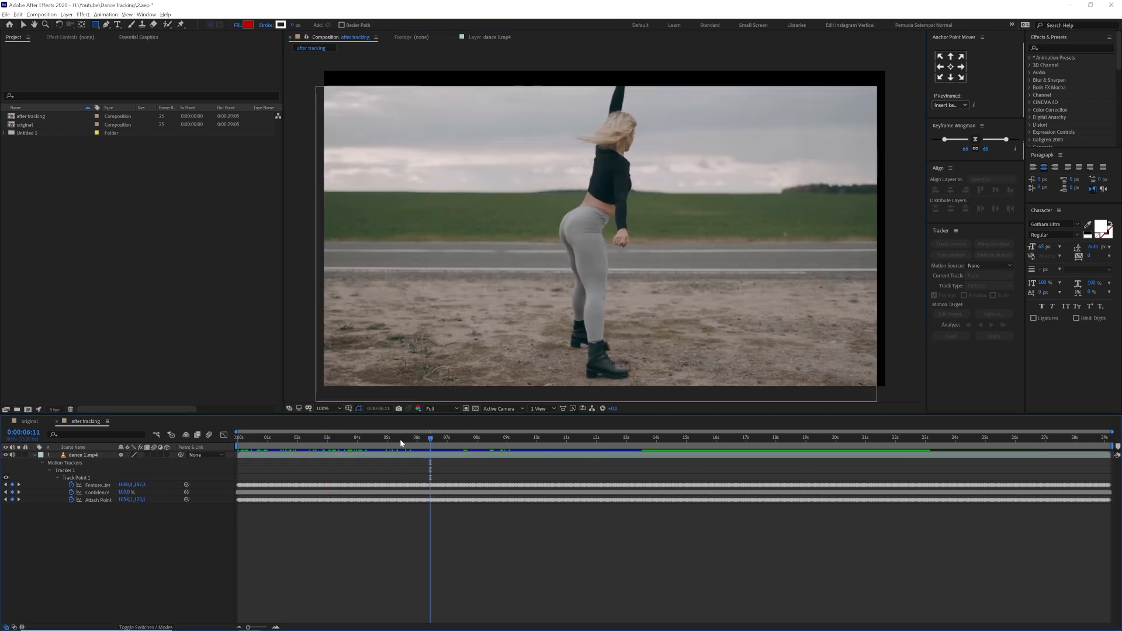
pyautogui.click(367, 439)
pyautogui.click(303, 439)
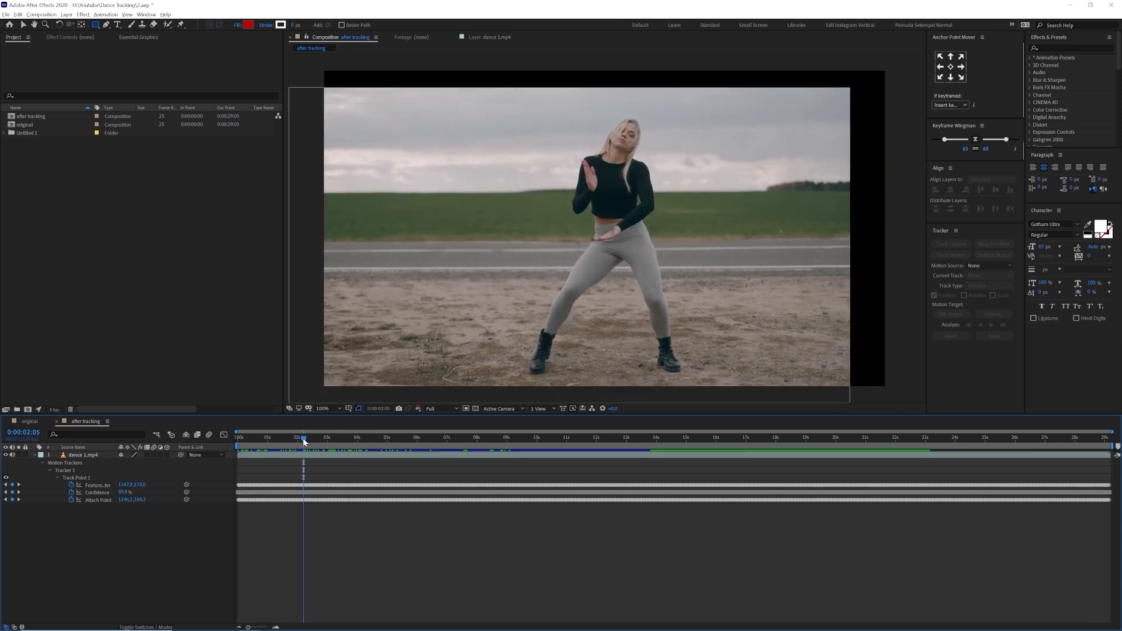
# Create a new vertical 608 x 1080 px composition at 25 frames per second with a duration of 0:00:29:05.
pyautogui.moveTo(303, 439); pyautogui.dragTo(312, 439)
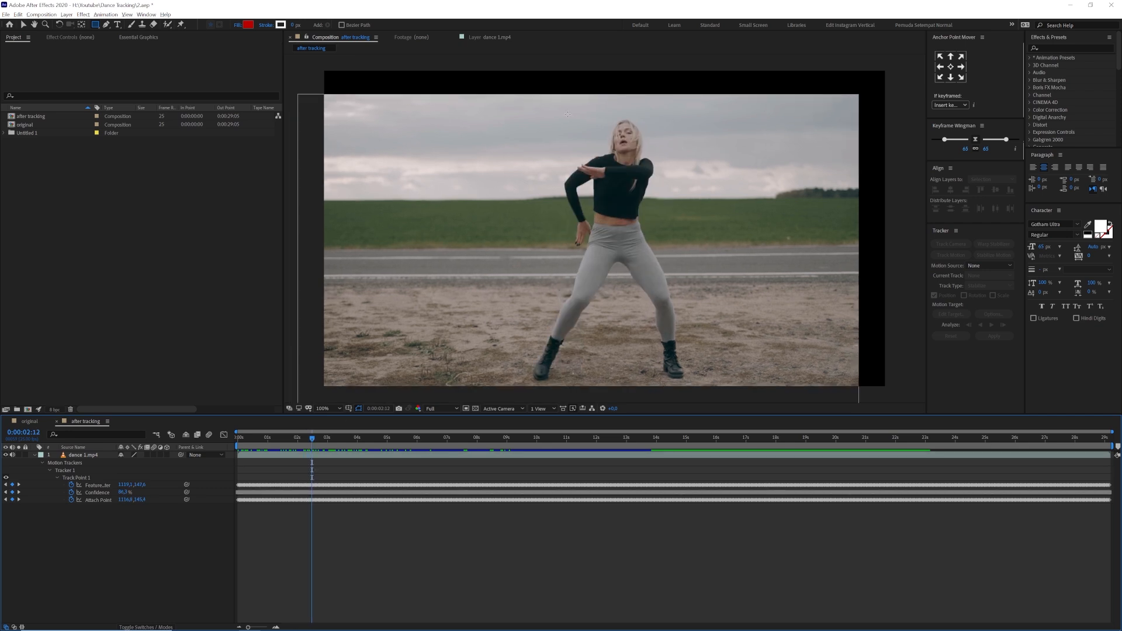
pyautogui.hotkey('ctrl', 'n')
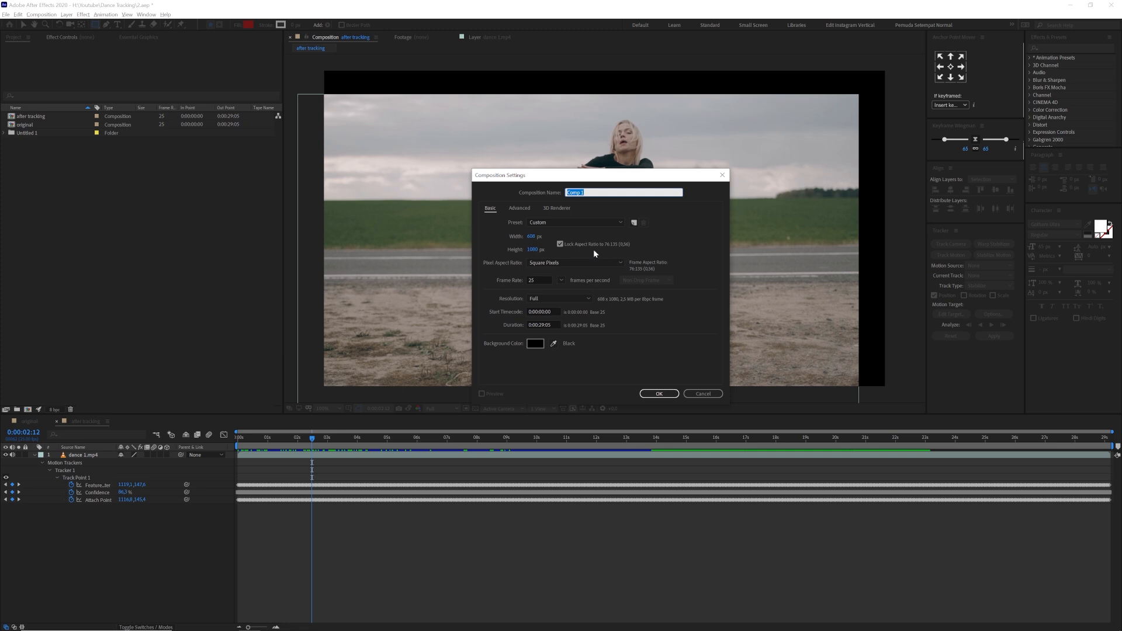
pyautogui.click(530, 237)
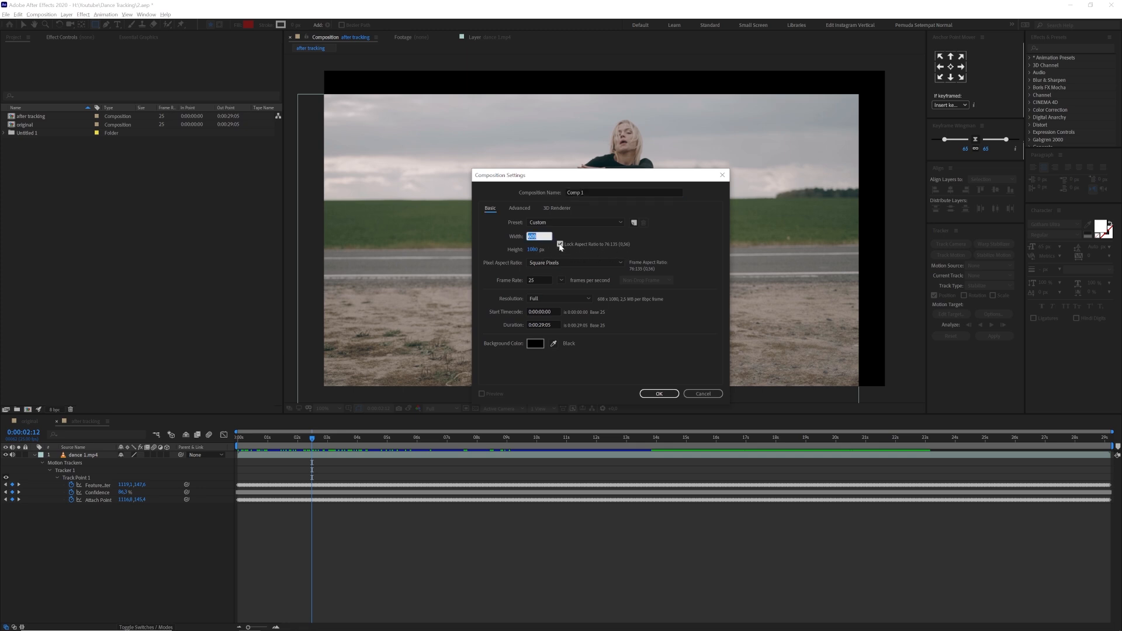
pyautogui.click(559, 246)
pyautogui.click(533, 236)
pyautogui.write('1080')
pyautogui.click(560, 244)
pyautogui.write('1920')
pyautogui.click(560, 244)
pyautogui.write('1080')
pyautogui.click(659, 393)
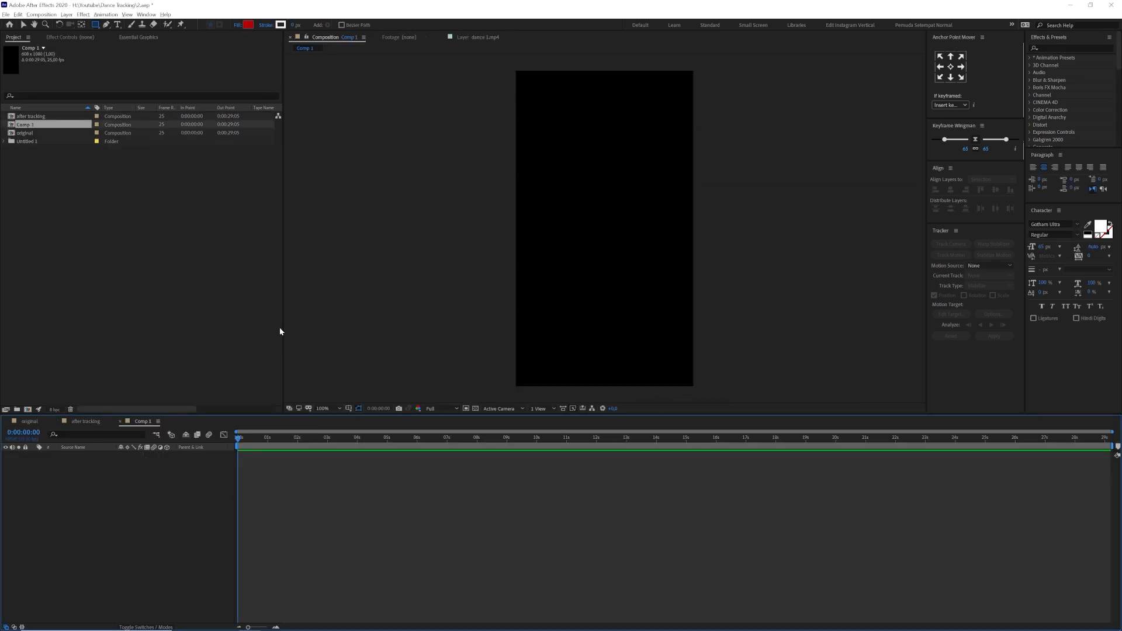
# Add the after tracking composition as a layer in the vertical composition and preview it up to 0:00:03:17.
pyautogui.moveTo(32, 117); pyautogui.dragTo(97, 496)
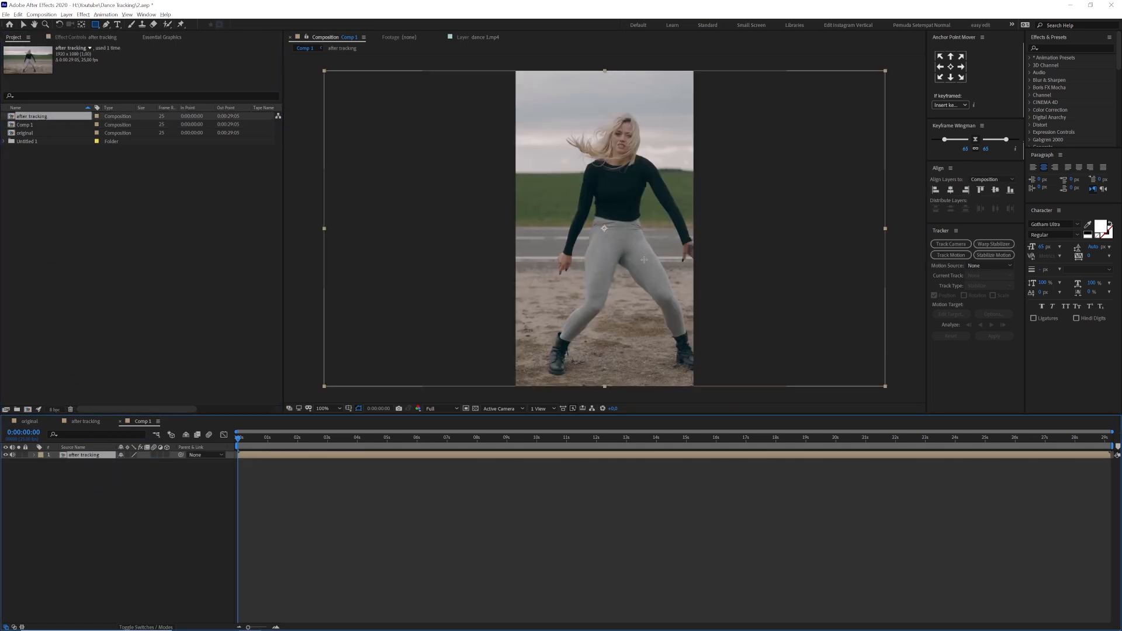
pyautogui.press('space')
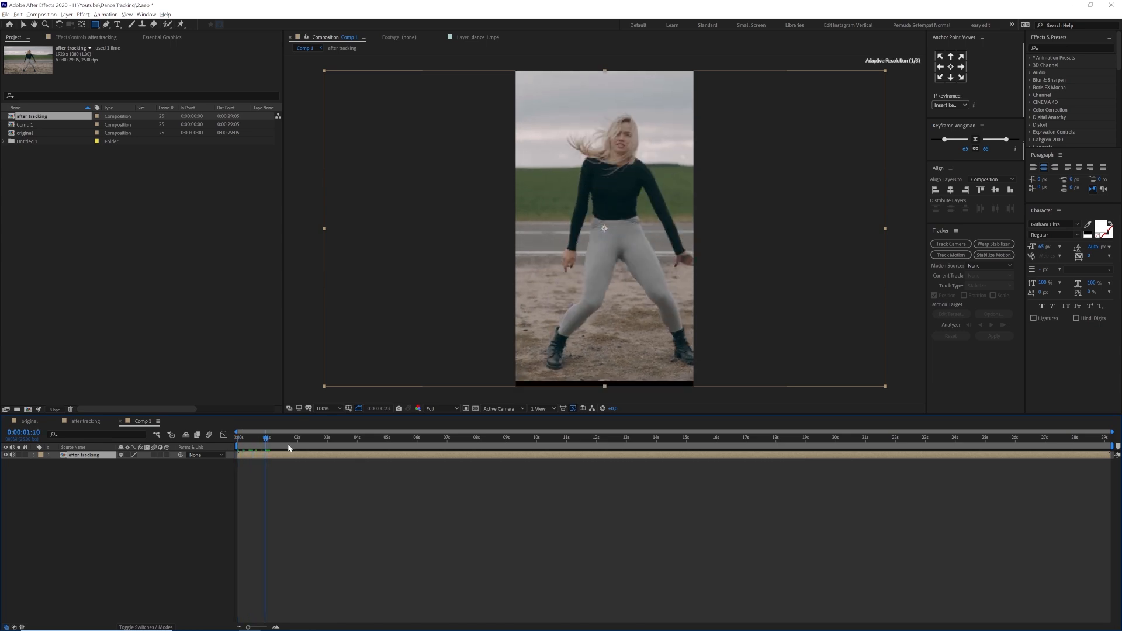
pyautogui.press('space')
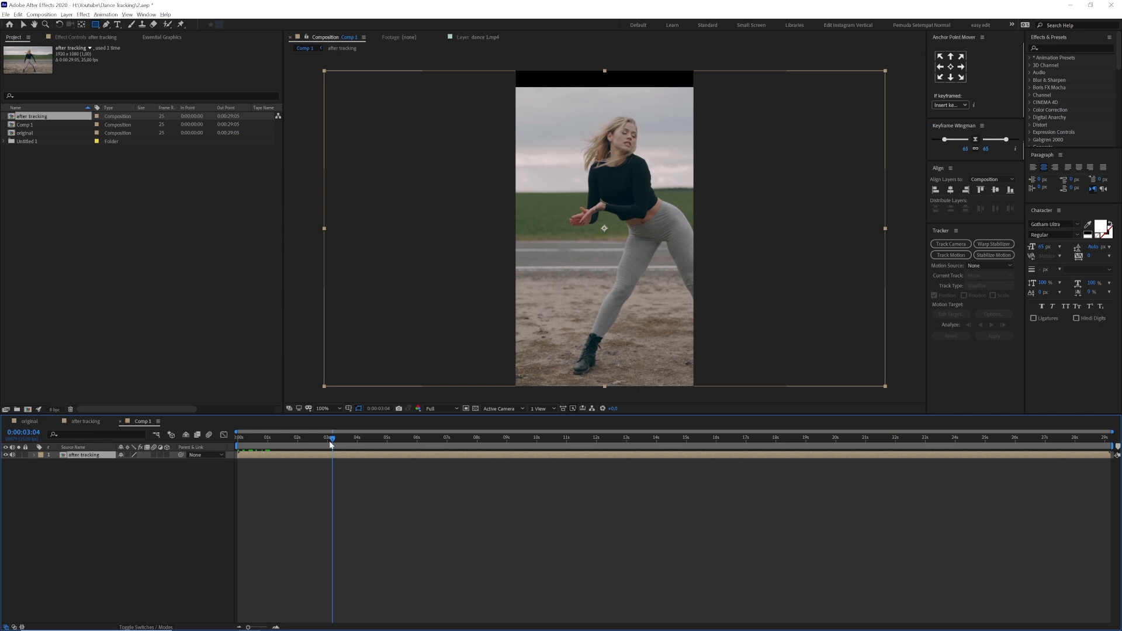
pyautogui.moveTo(332, 438); pyautogui.dragTo(350, 446)
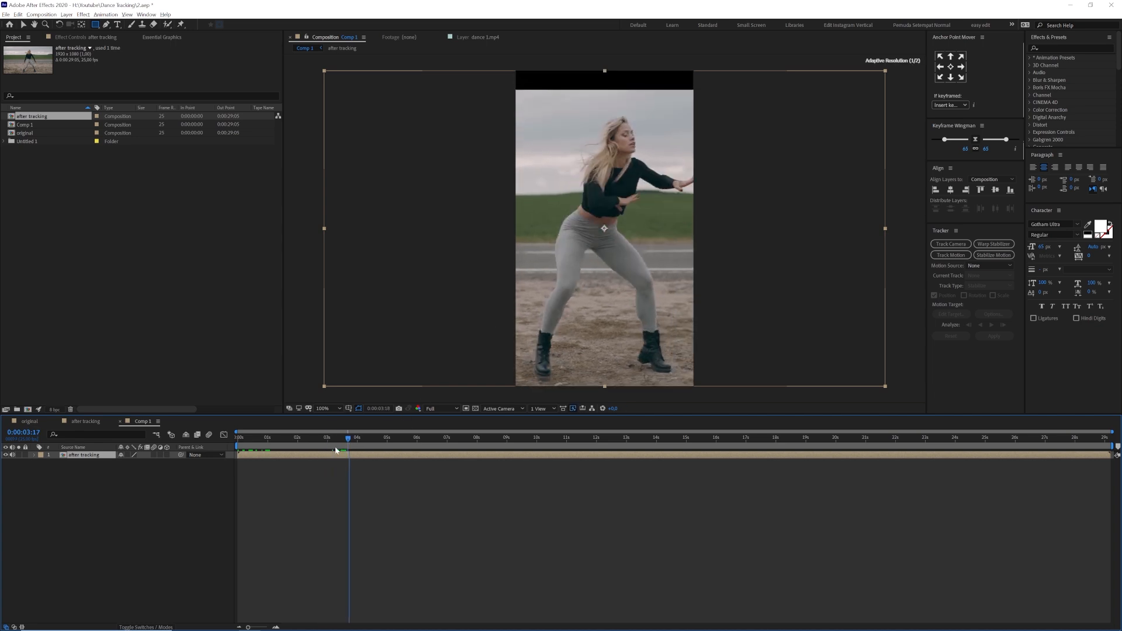
# Scale the after tracking layer to 126% and shift it slightly left and down to centre the dancer in the vertical frame.
pyautogui.press('s')
pyautogui.moveTo(144, 463); pyautogui.dragTo(159, 462)
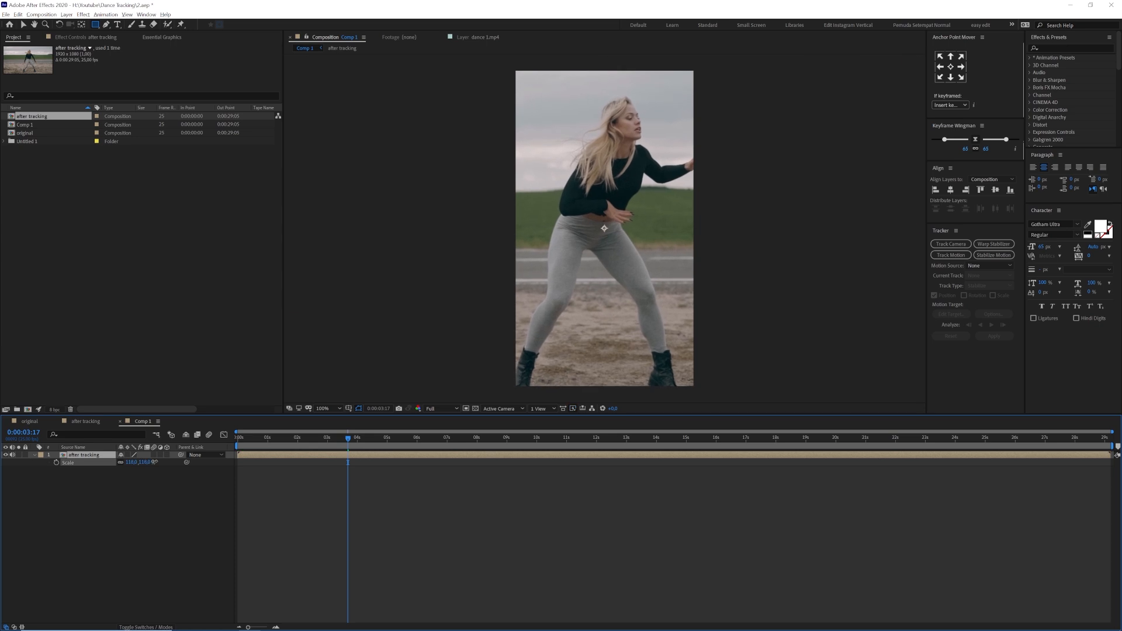
pyautogui.press('v')
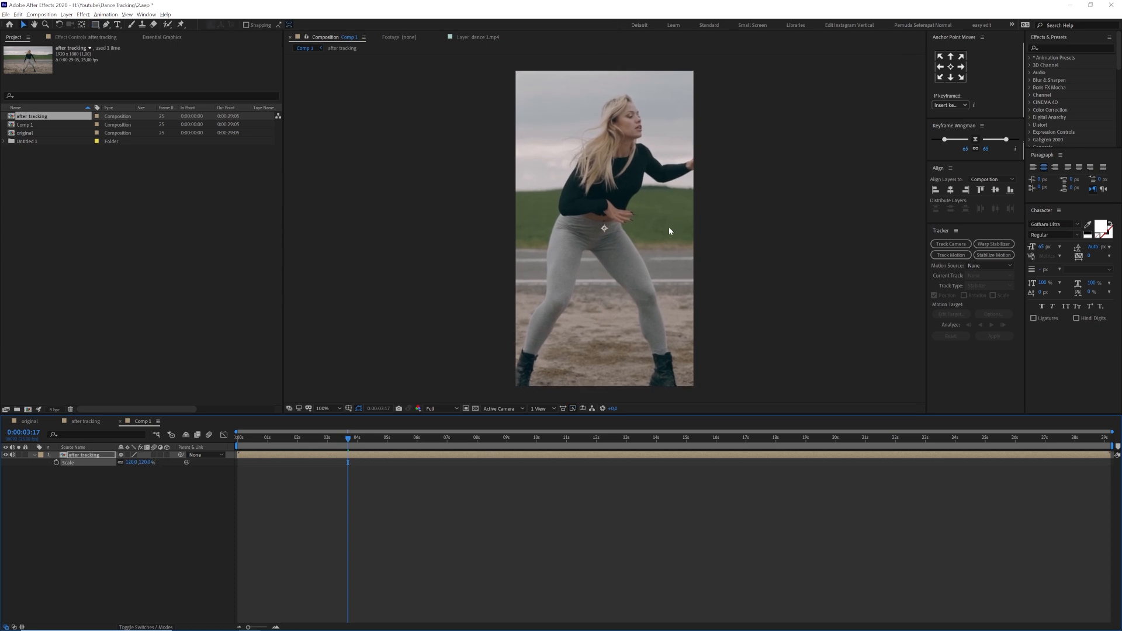
pyautogui.moveTo(668, 226); pyautogui.dragTo(655, 232)
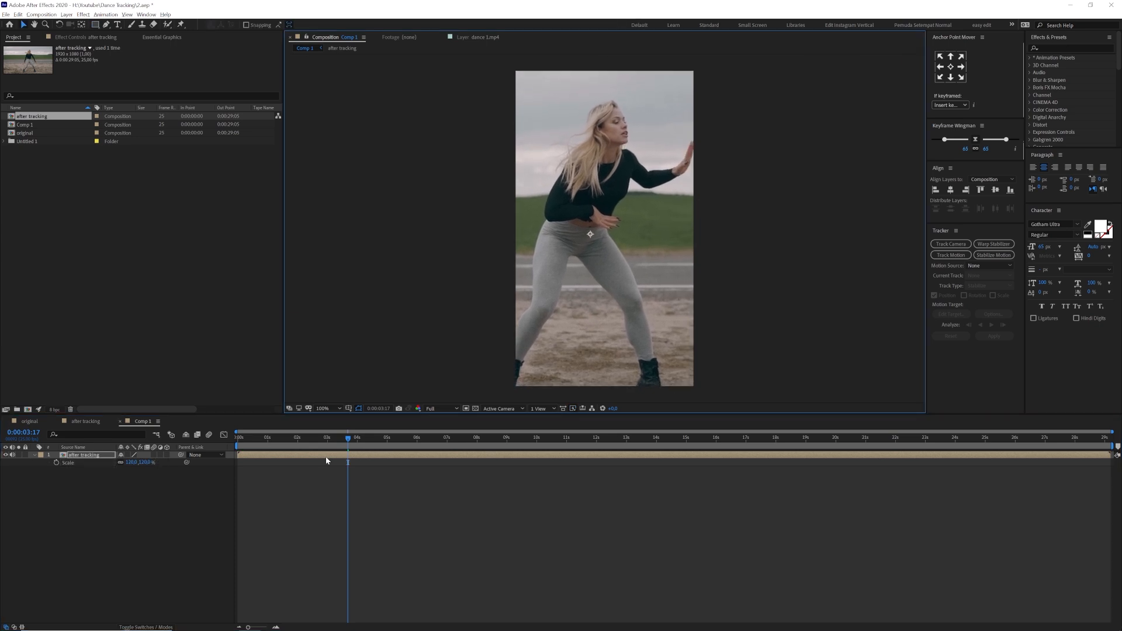
pyautogui.moveTo(142, 462); pyautogui.dragTo(146, 463)
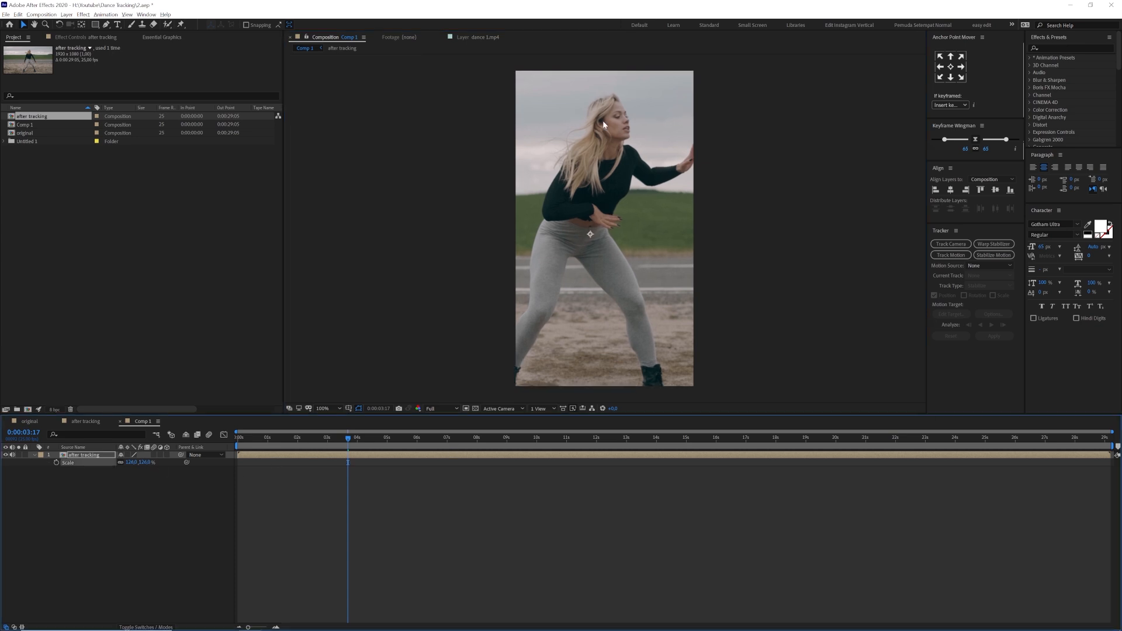
# Preview the vertical composition and inspect the frame edges for gaps at 0:00:01:10, 0:00:07:00 and 0:00:06:20.
pyautogui.press('space')
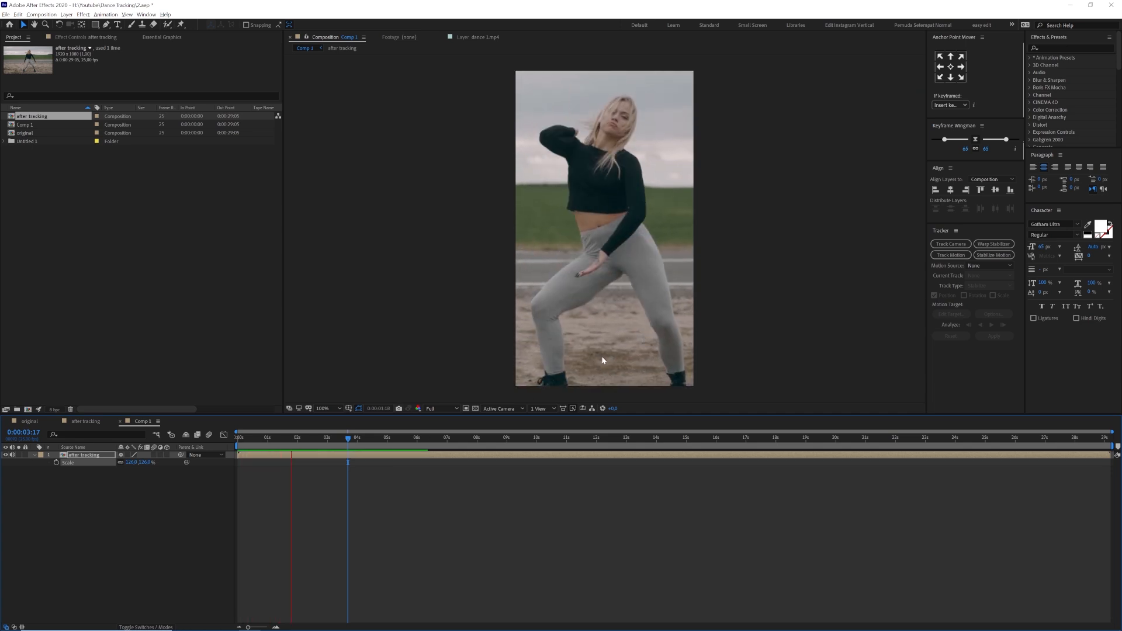
pyautogui.click(279, 441)
pyautogui.moveTo(276, 444)
pyautogui.mouseDown()
pyautogui.moveTo(263, 446)
pyautogui.moveTo(280, 451)
pyautogui.mouseUp()
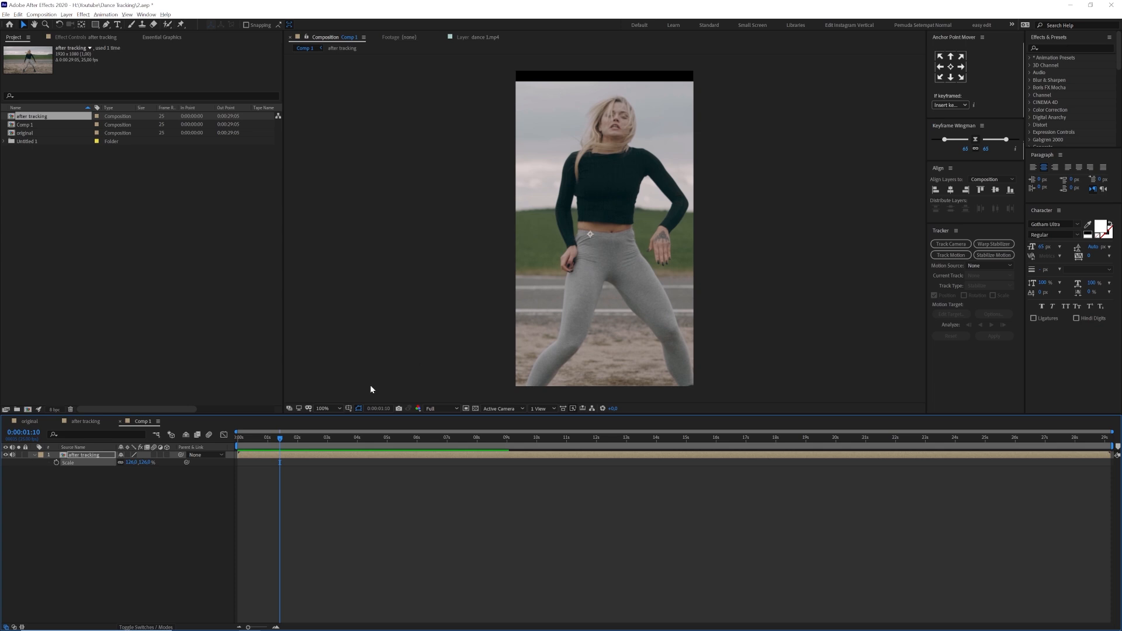
pyautogui.press('space')
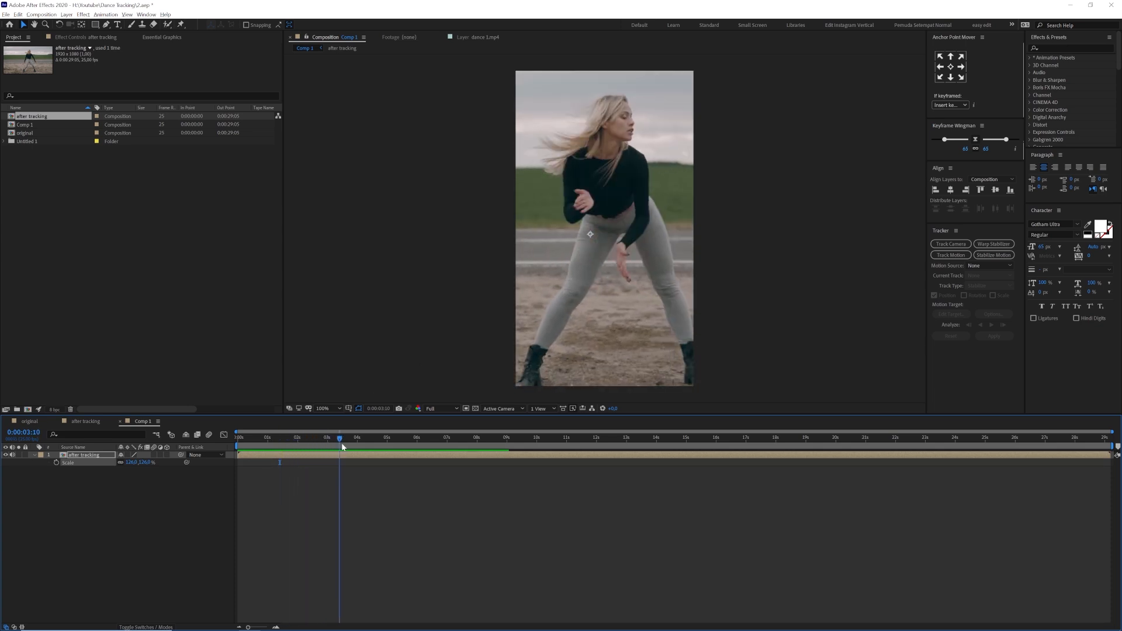
pyautogui.moveTo(342, 443); pyautogui.dragTo(448, 450)
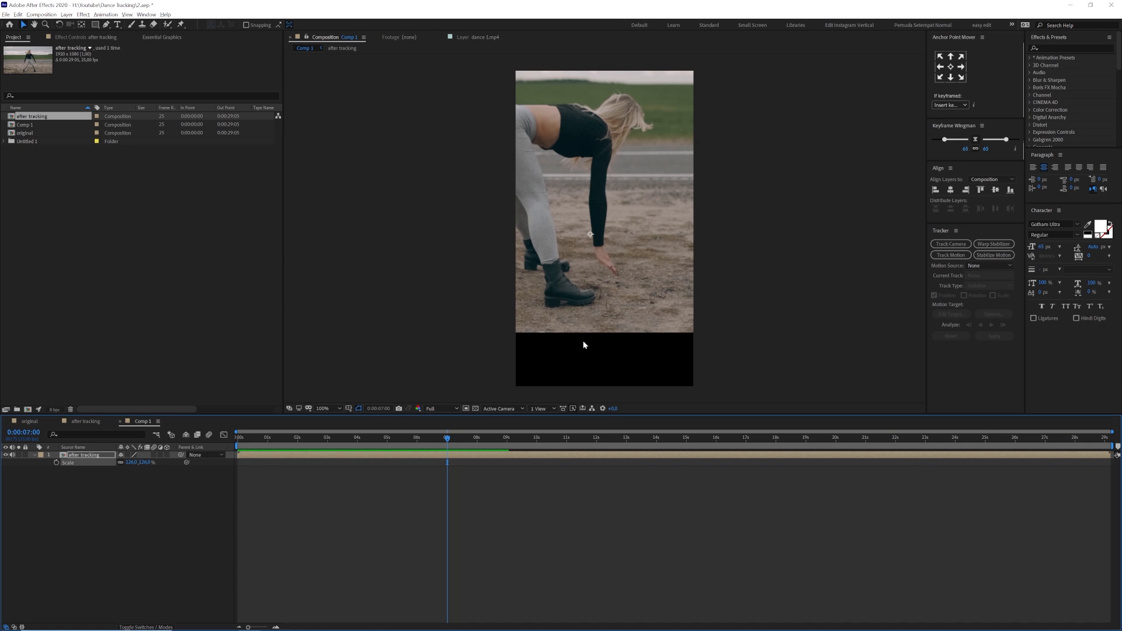
pyautogui.moveTo(451, 444)
pyautogui.mouseDown()
pyautogui.moveTo(319, 456)
pyautogui.moveTo(336, 441)
pyautogui.moveTo(454, 446)
pyautogui.moveTo(441, 447)
pyautogui.mouseUp()
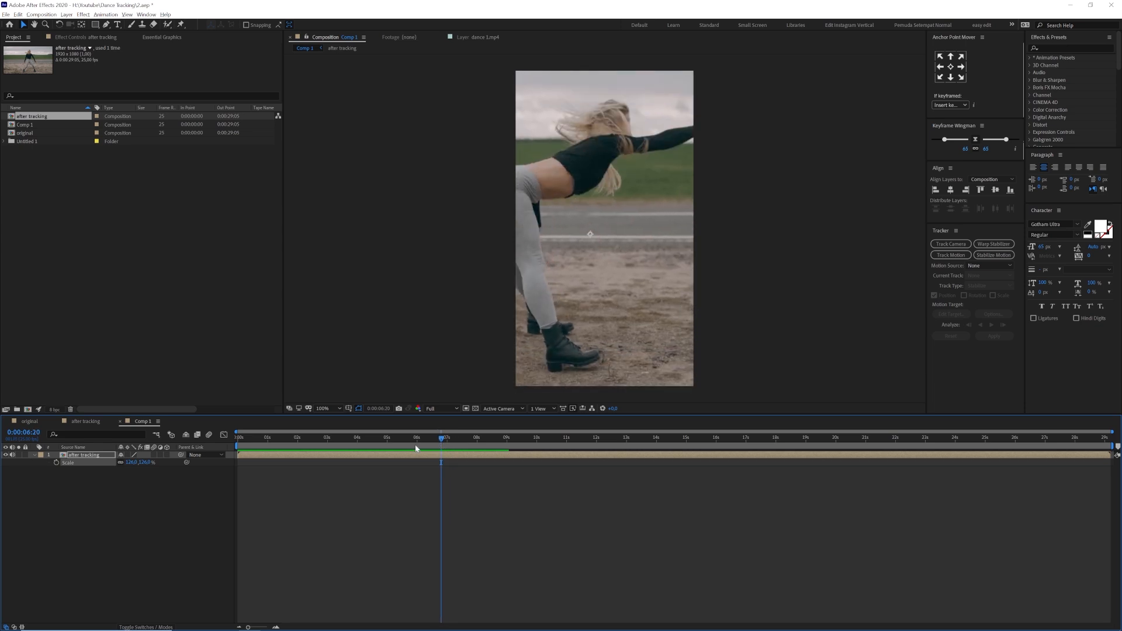
# Find the Motion Tile effect and apply it to the dance 1.mp4 layer in the after tracking composition.
pyautogui.click(92, 422)
pyautogui.click(80, 456)
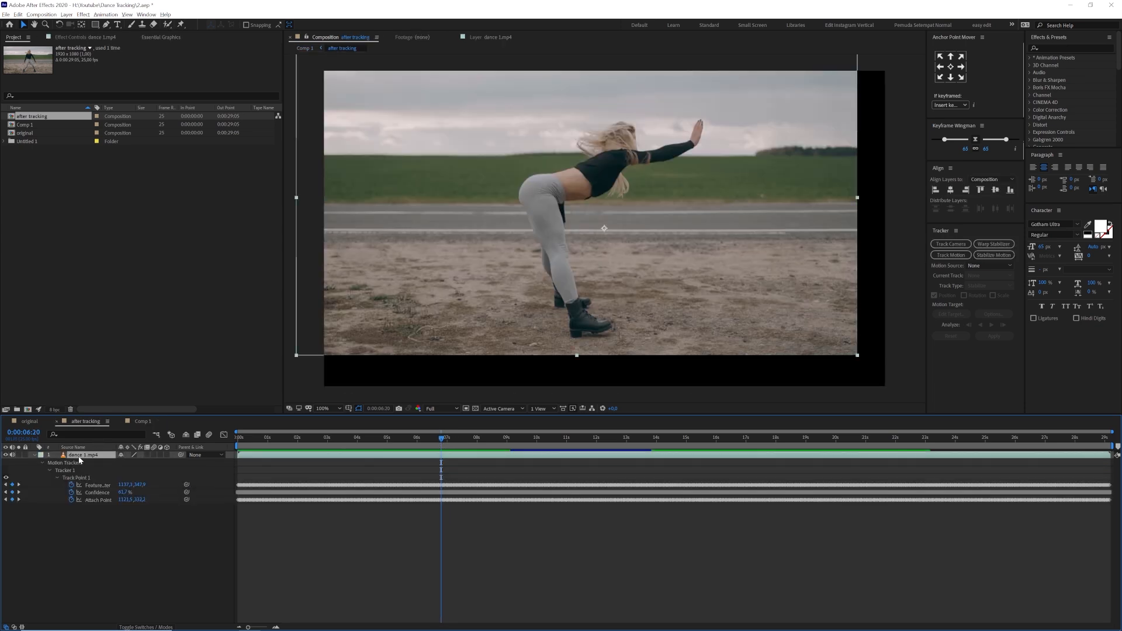
pyautogui.click(1072, 48)
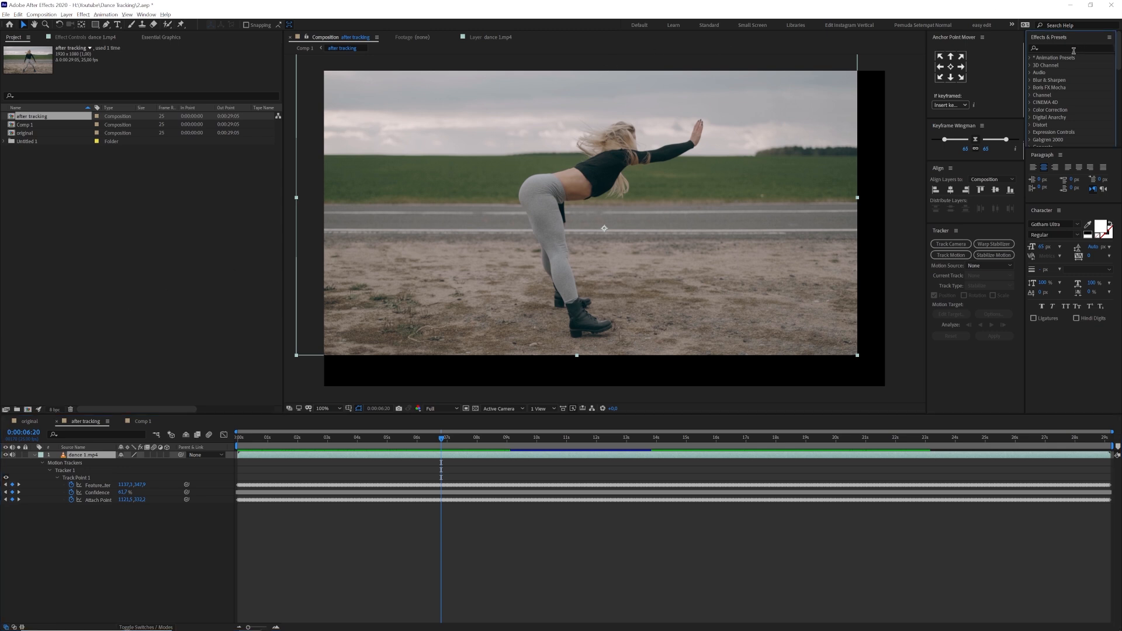
pyautogui.write('motion tile')
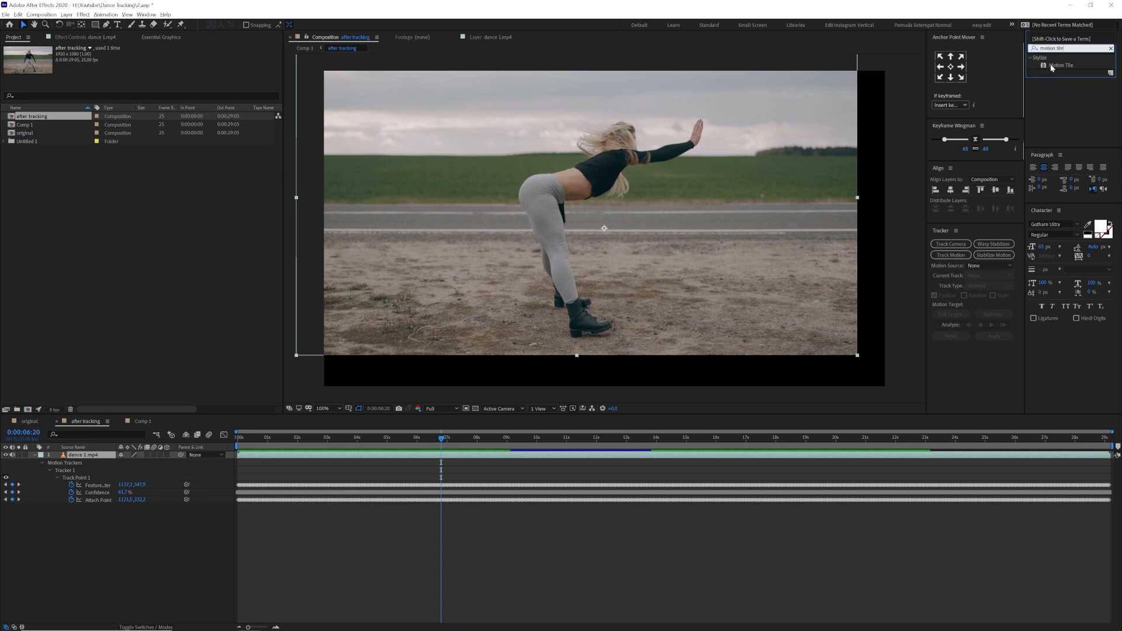
pyautogui.moveTo(1051, 66); pyautogui.dragTo(82, 456)
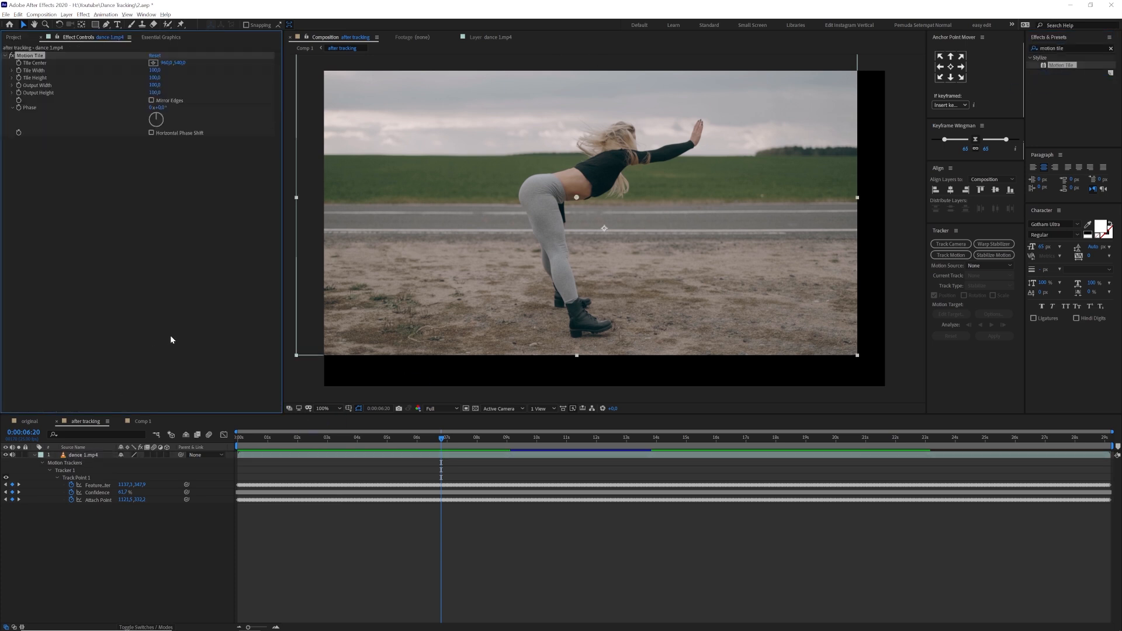
# Check the vertical composition at 0:00:07:16, and set Motion Tile's Output Height to 200 with Mirror Edges enabled.
pyautogui.click(133, 421)
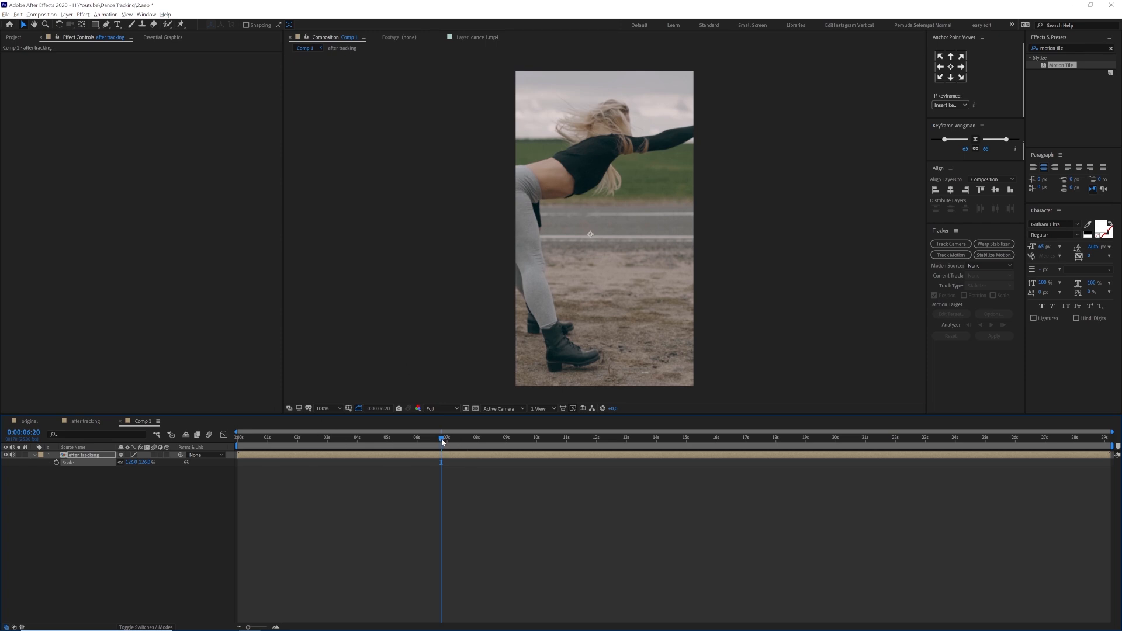
pyautogui.moveTo(442, 442); pyautogui.dragTo(467, 443)
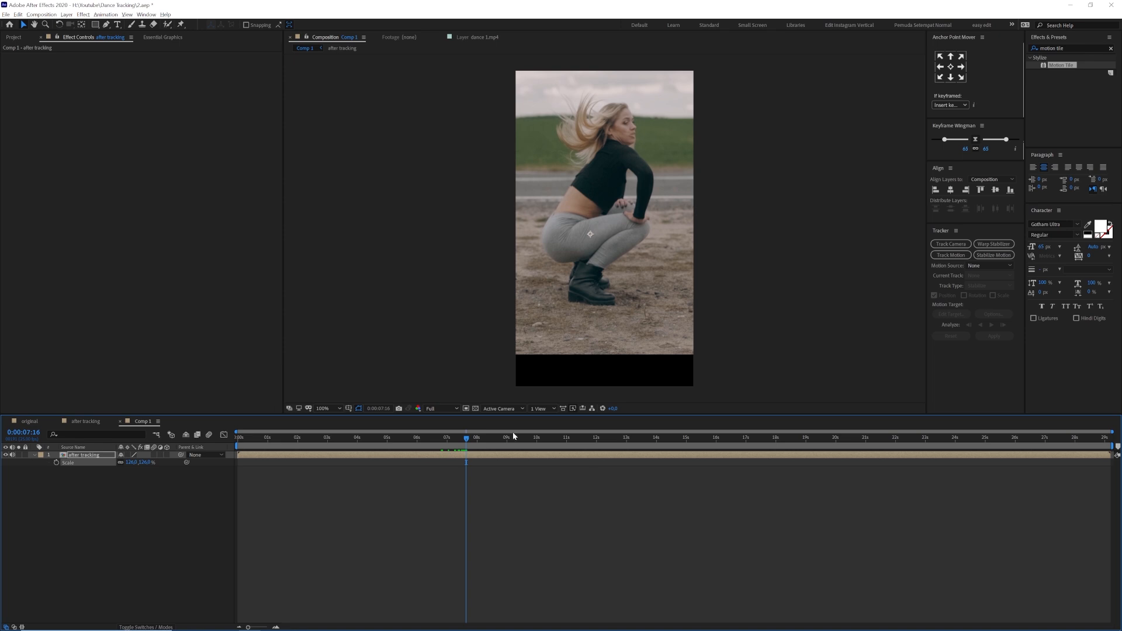
pyautogui.click(86, 422)
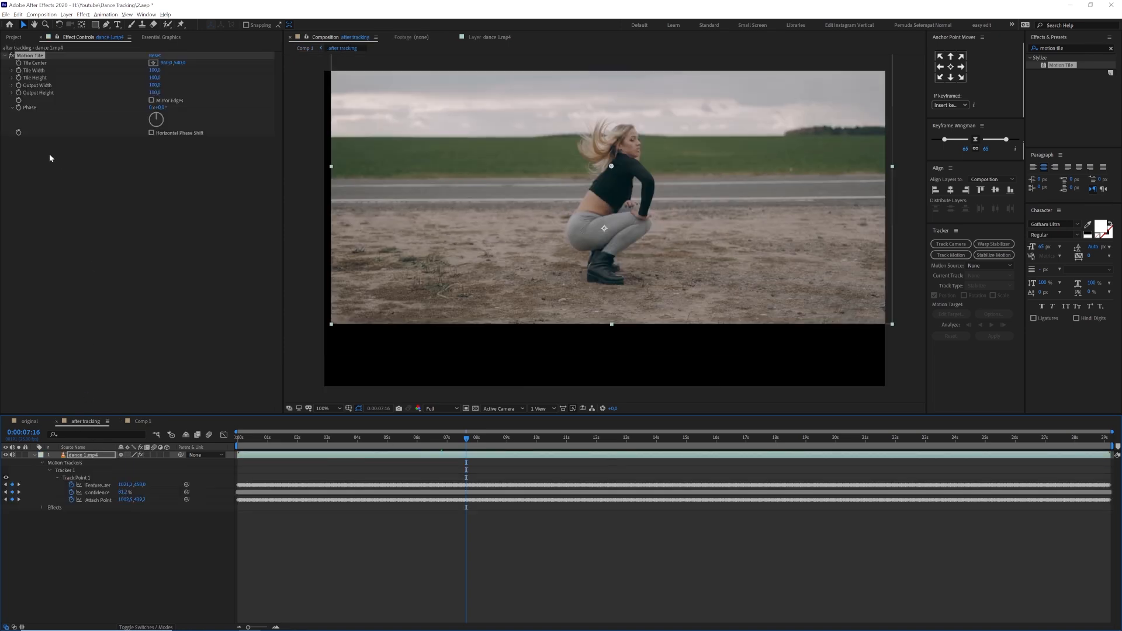
pyautogui.click(104, 96)
pyautogui.click(157, 93)
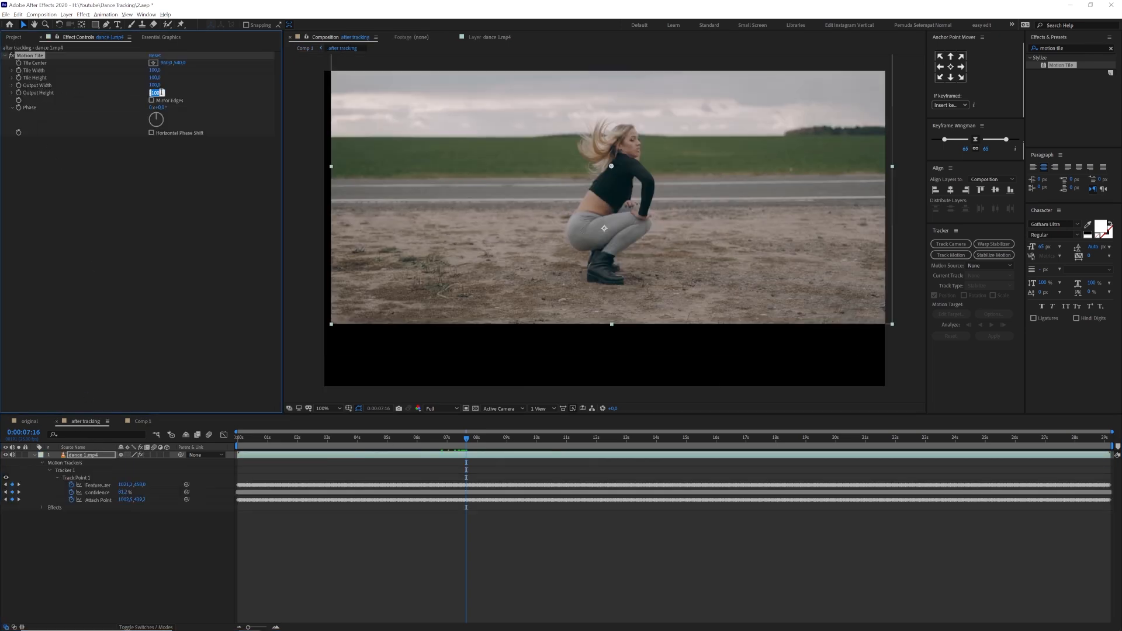
pyautogui.write('200')
pyautogui.press('Return')
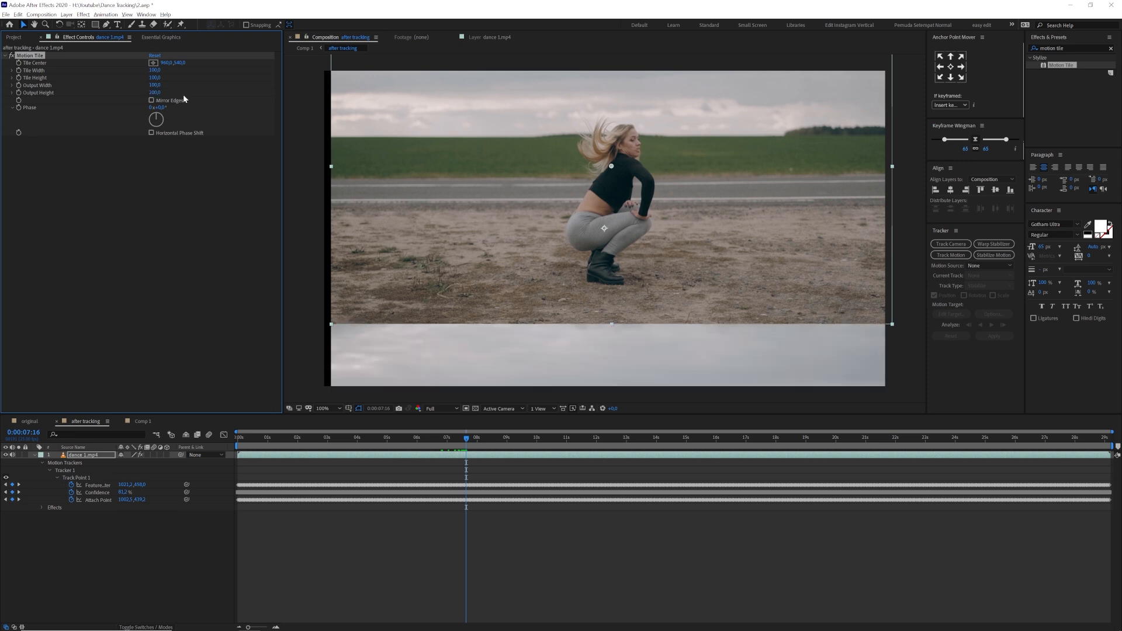
pyautogui.click(152, 102)
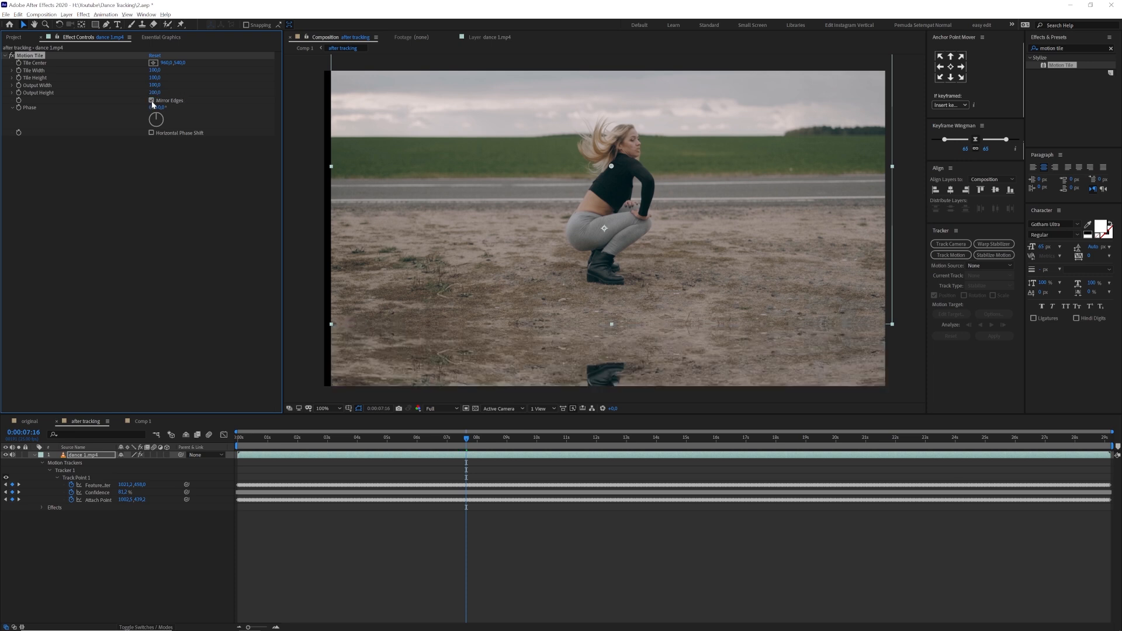
# Inspect the mirrored edges in the vertical composition at 0:00:07:01 and 0:00:00:12.
pyautogui.click(142, 421)
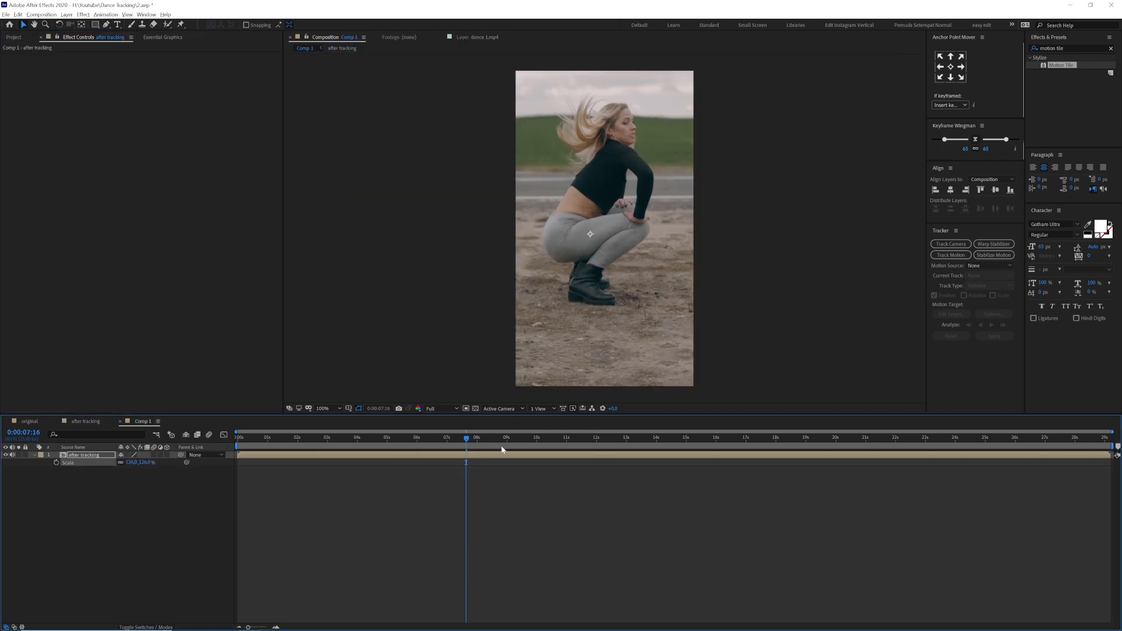
pyautogui.moveTo(466, 438)
pyautogui.mouseDown()
pyautogui.moveTo(351, 443)
pyautogui.moveTo(450, 440)
pyautogui.mouseUp()
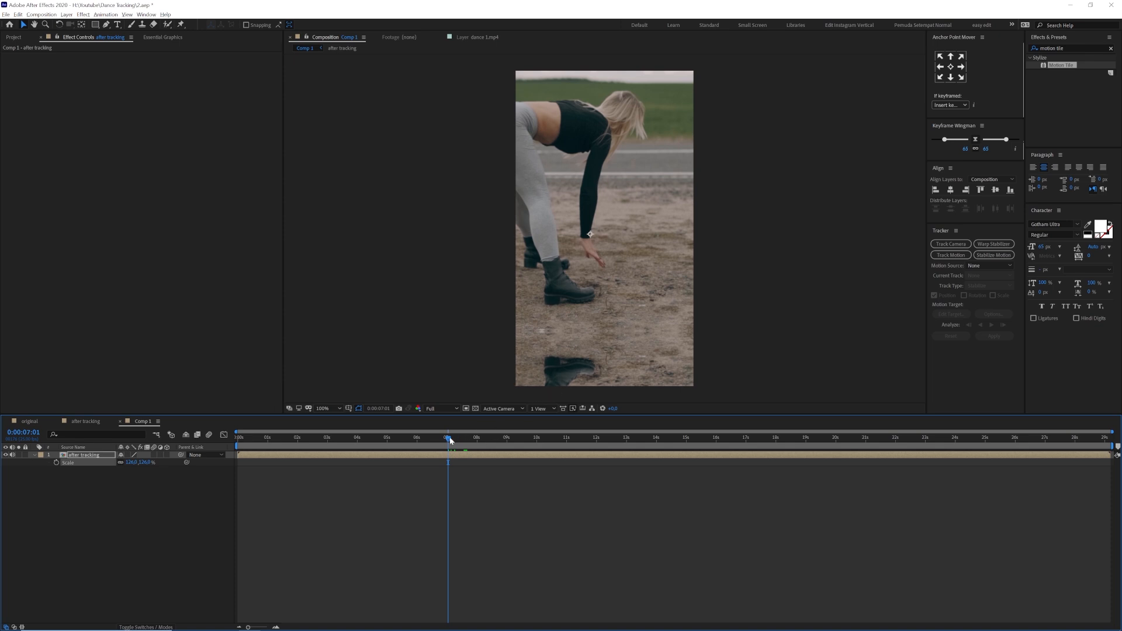
pyautogui.moveTo(450, 442); pyautogui.dragTo(247, 444)
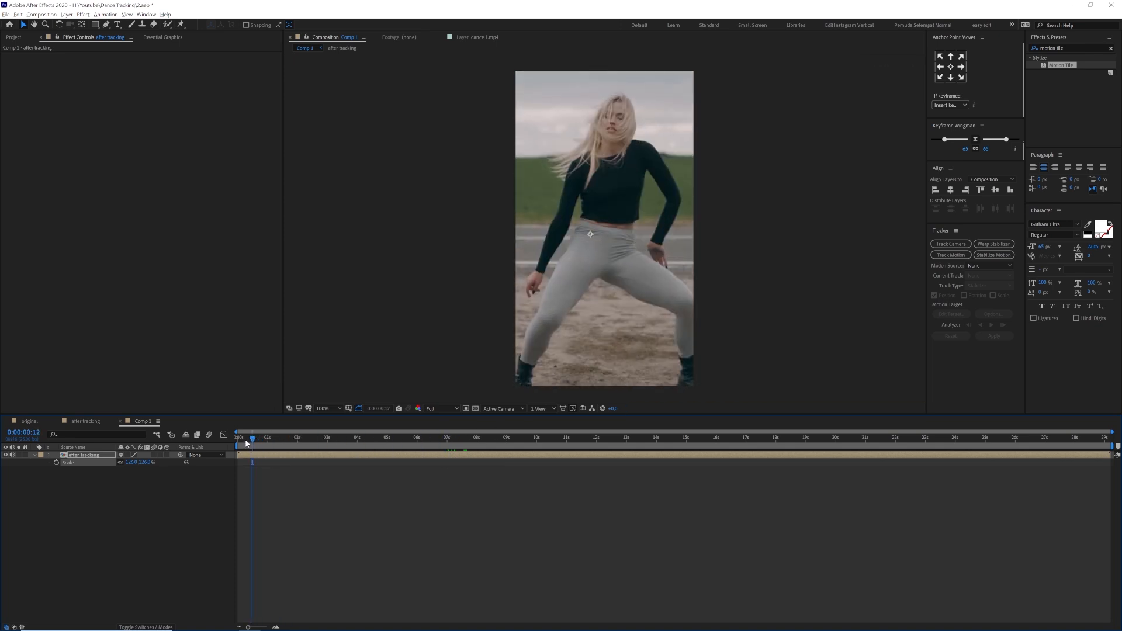
# Compare the vertical composition's top edge at 0:00:01:08 with the Motion Tile effect off and on.
pyautogui.click(79, 422)
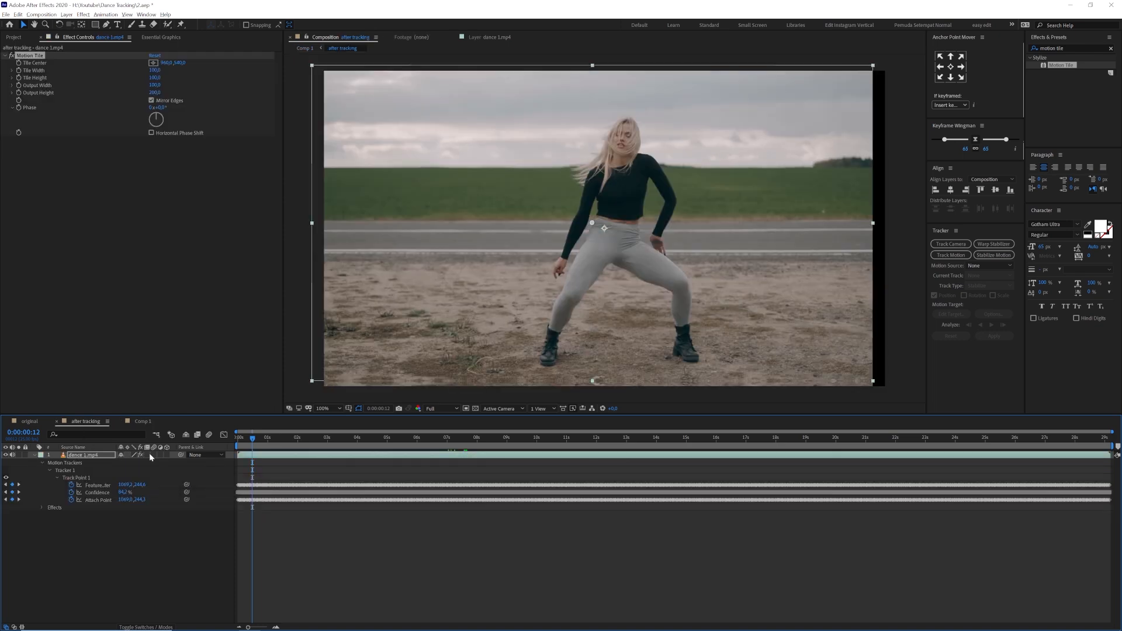
pyautogui.click(142, 422)
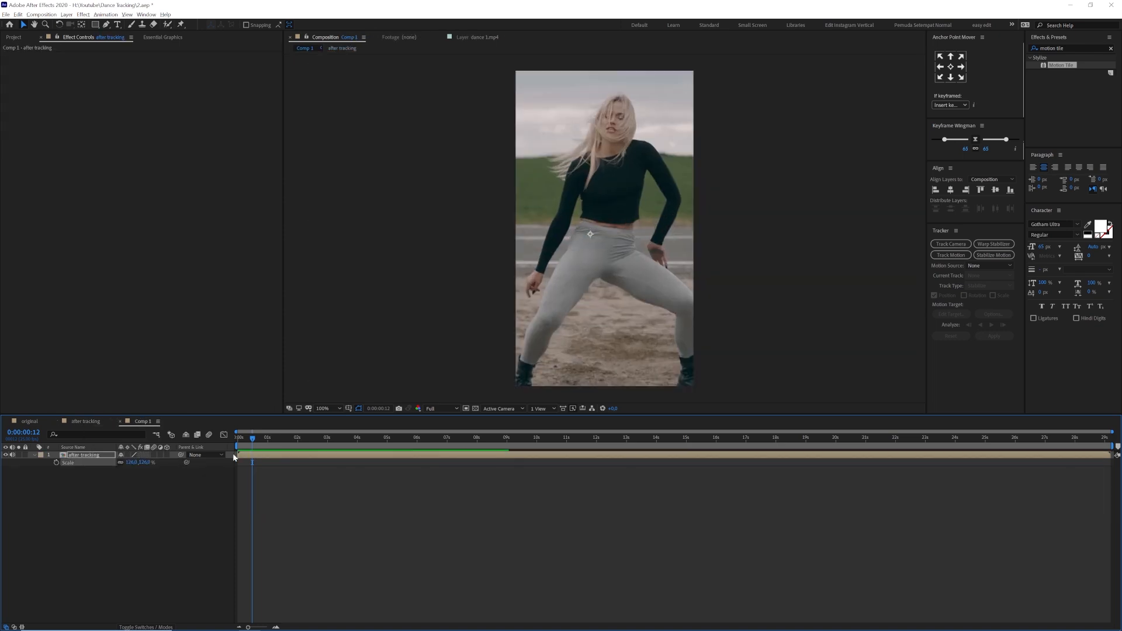
pyautogui.moveTo(253, 438); pyautogui.dragTo(275, 437)
pyautogui.moveTo(284, 442); pyautogui.dragTo(278, 441)
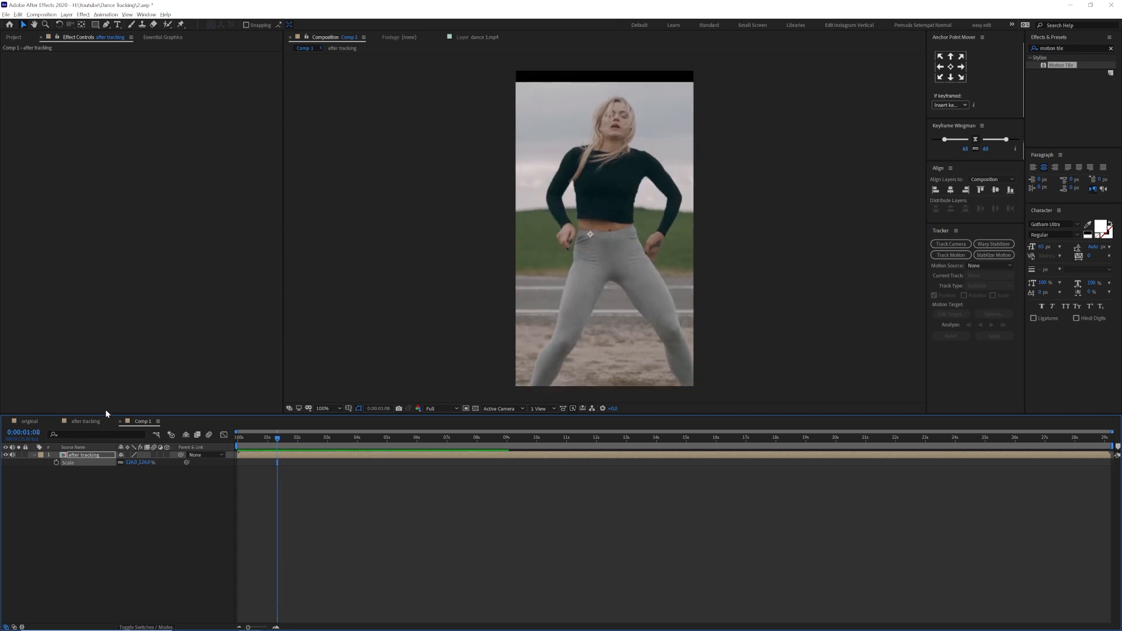
pyautogui.click(94, 422)
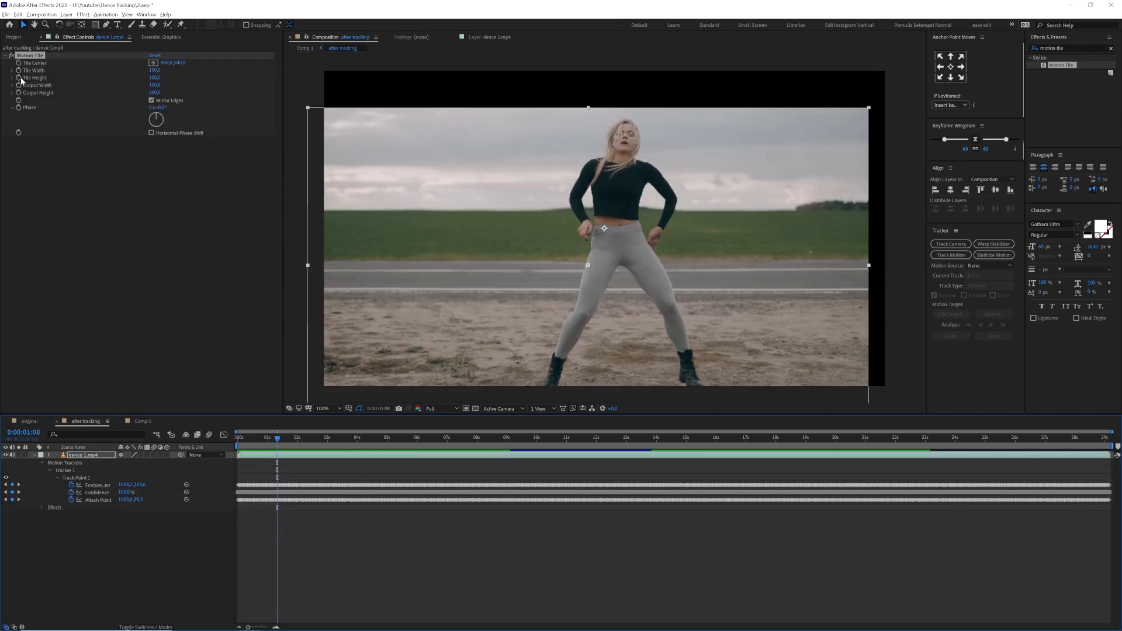
pyautogui.click(142, 422)
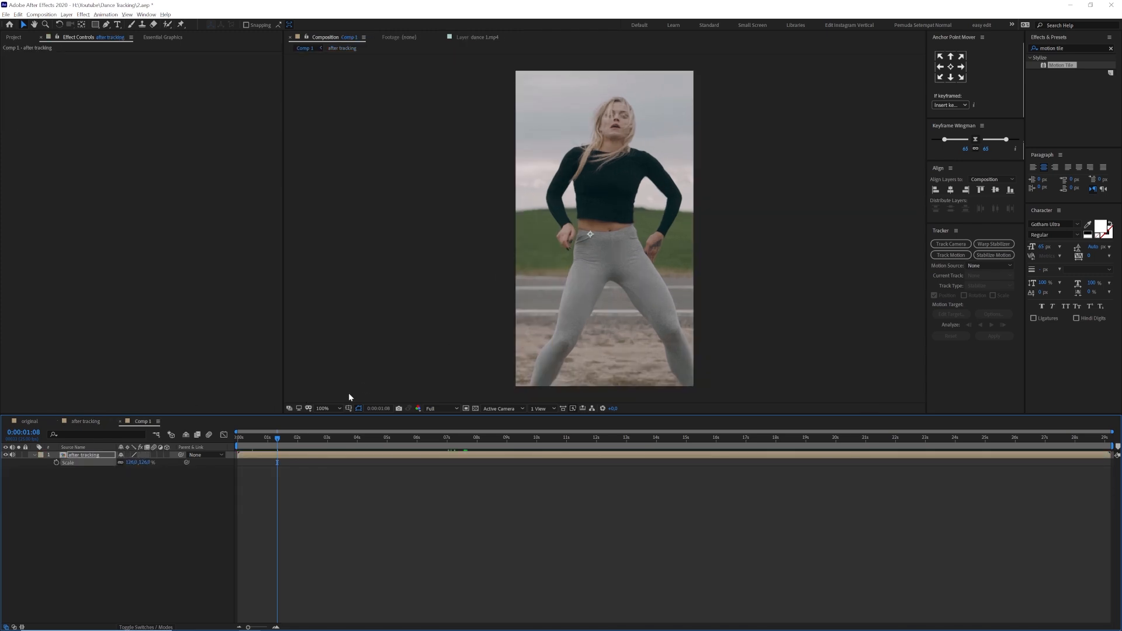
# Add starting Position and Scale keyframes to the after tracking layer in Comp 1 at 0:00:06:09.
pyautogui.moveTo(281, 445); pyautogui.dragTo(448, 445)
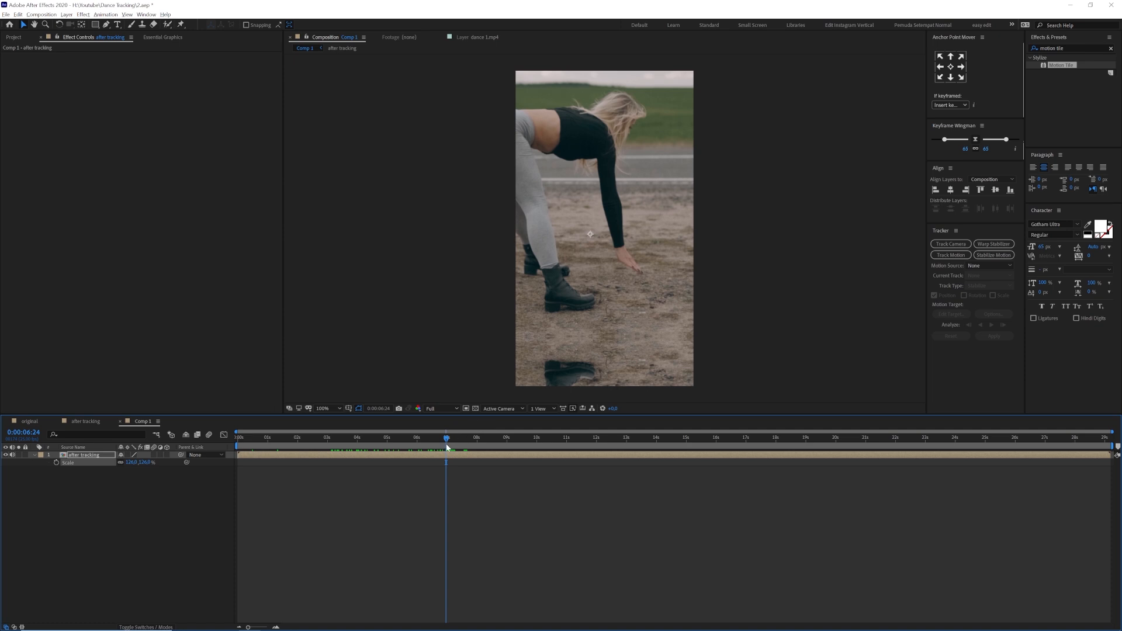
pyautogui.moveTo(447, 447)
pyautogui.mouseDown()
pyautogui.moveTo(418, 446)
pyautogui.moveTo(429, 448)
pyautogui.mouseUp()
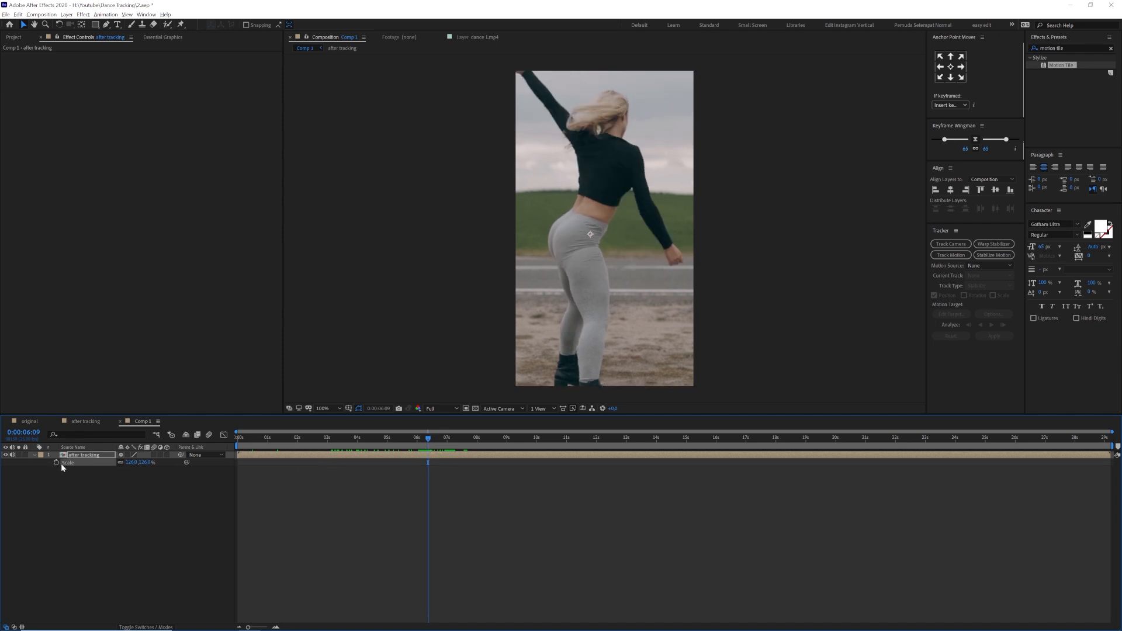
pyautogui.hotkey('shift', 'p')
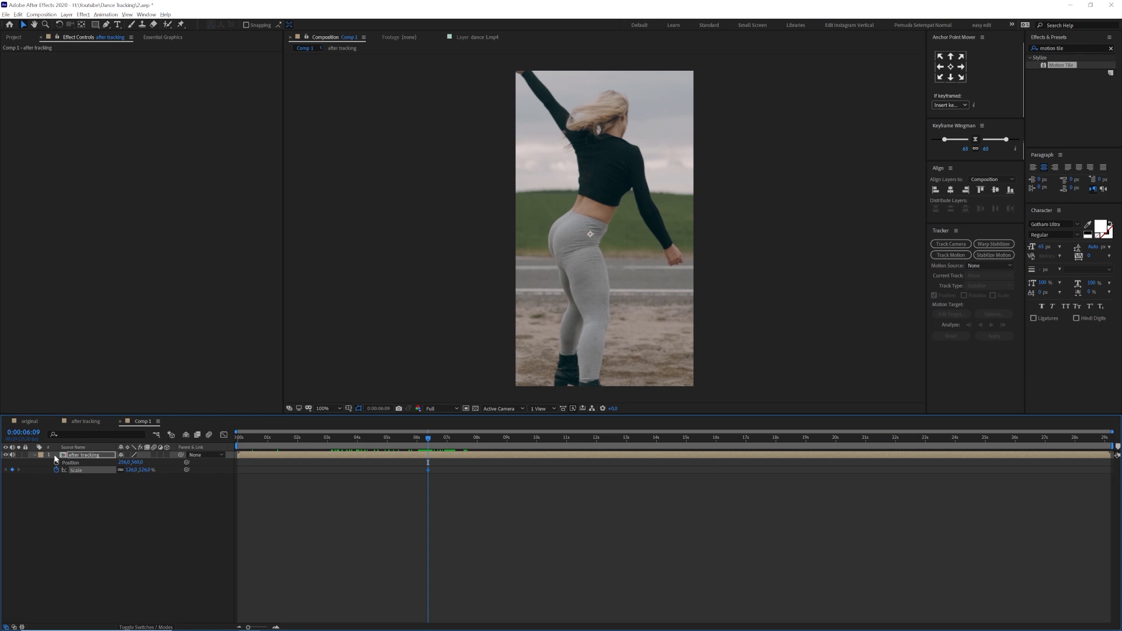
pyautogui.click(56, 462)
# At 0:00:07:01, keyframe the after tracking layer's Scale at 160% and move the layer down to restore headroom above the bending dancer.
pyautogui.moveTo(428, 437); pyautogui.dragTo(449, 441)
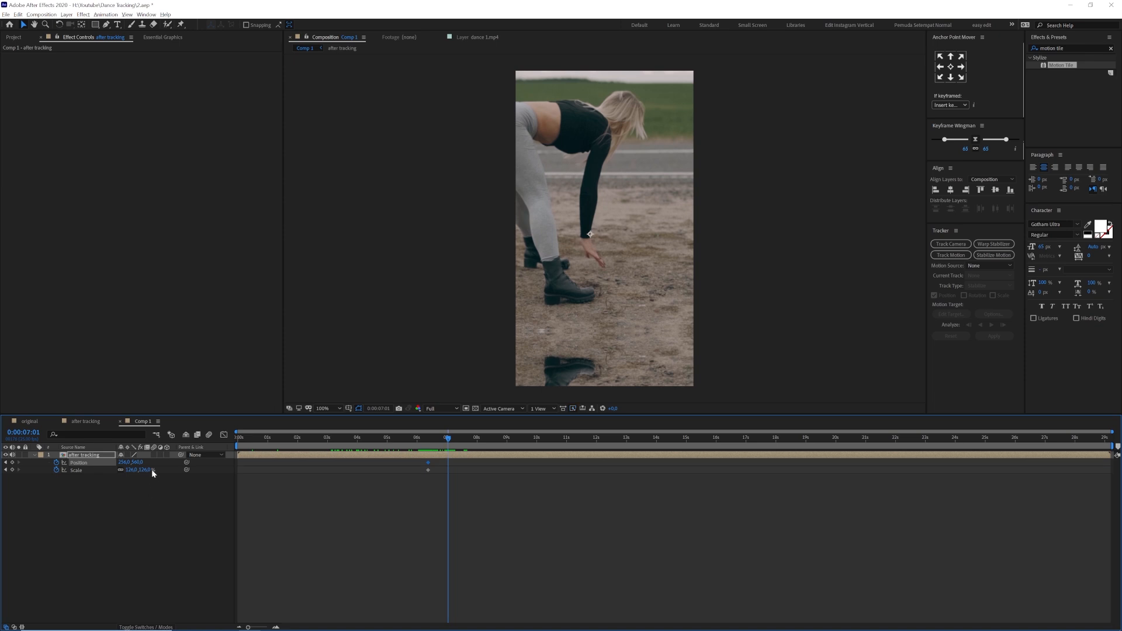
pyautogui.write('160')
pyautogui.press('Return')
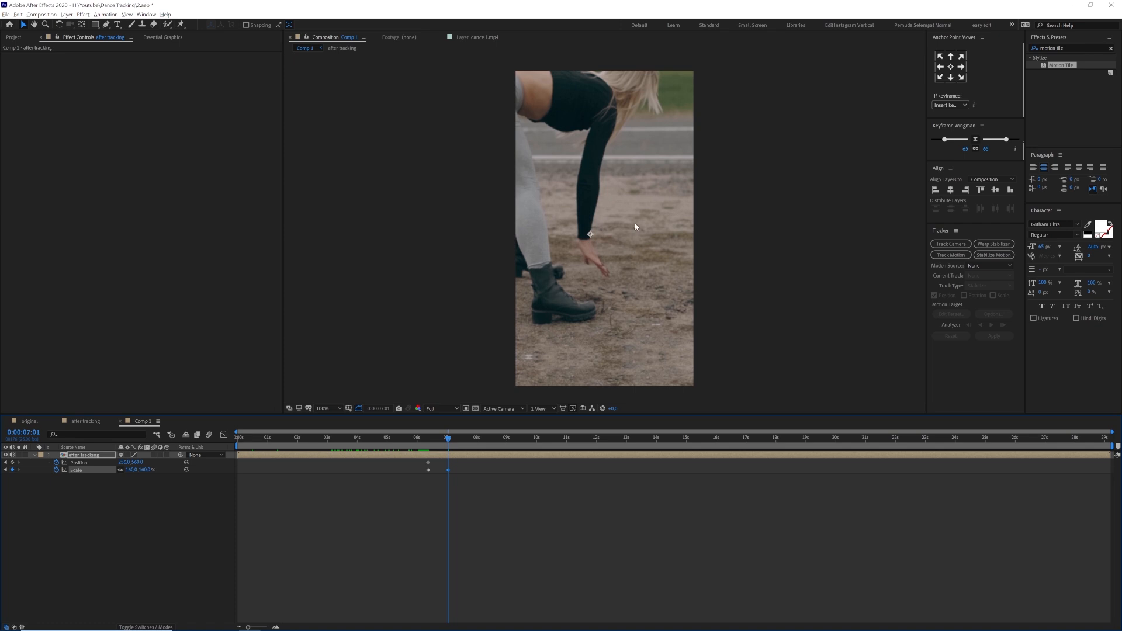
pyautogui.moveTo(635, 223); pyautogui.dragTo(628, 278)
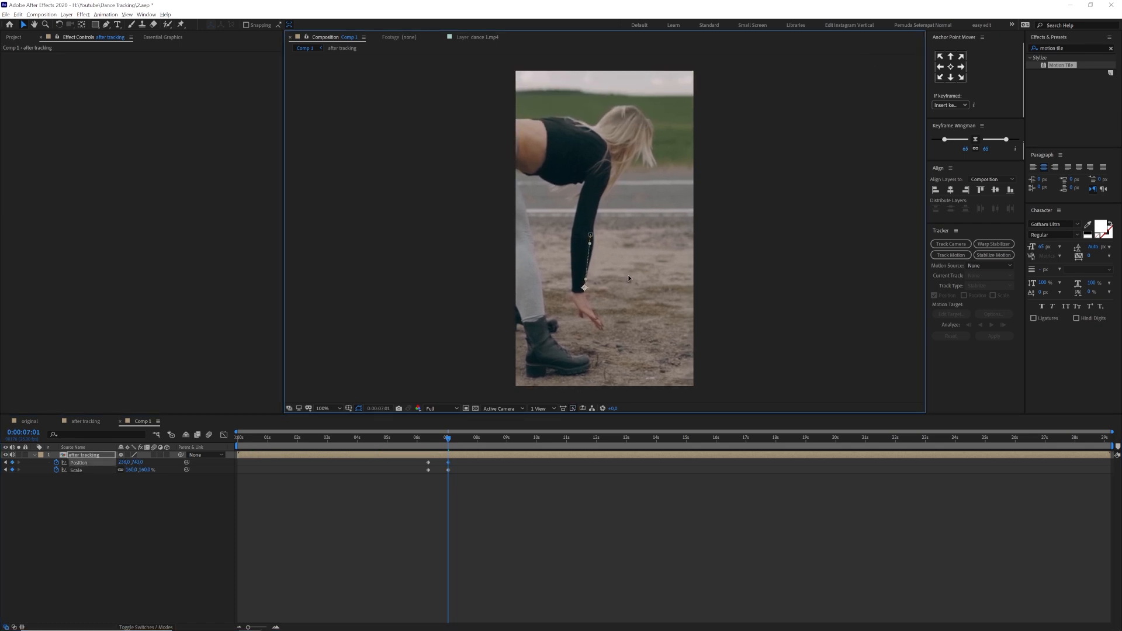
# Copy the starting Position and Scale keyframes from 0:00:06:09 to 0:00:07:20 to return to the original framing.
pyautogui.moveTo(450, 438); pyautogui.dragTo(459, 441)
pyautogui.click(1103, 552)
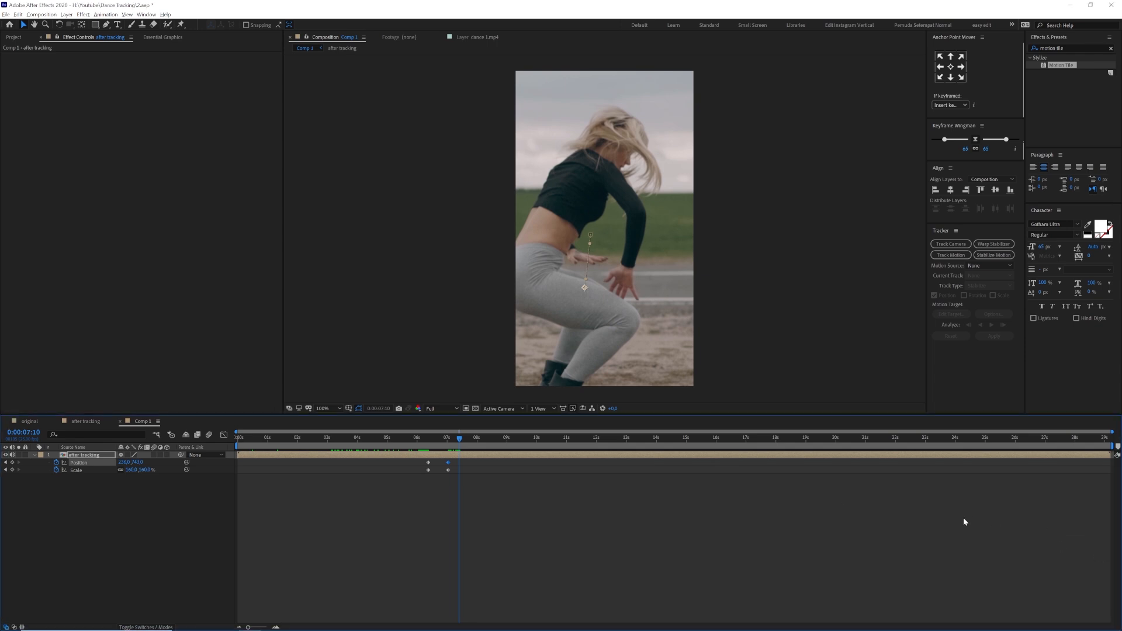
pyautogui.click(447, 442)
pyautogui.moveTo(447, 442); pyautogui.dragTo(471, 447)
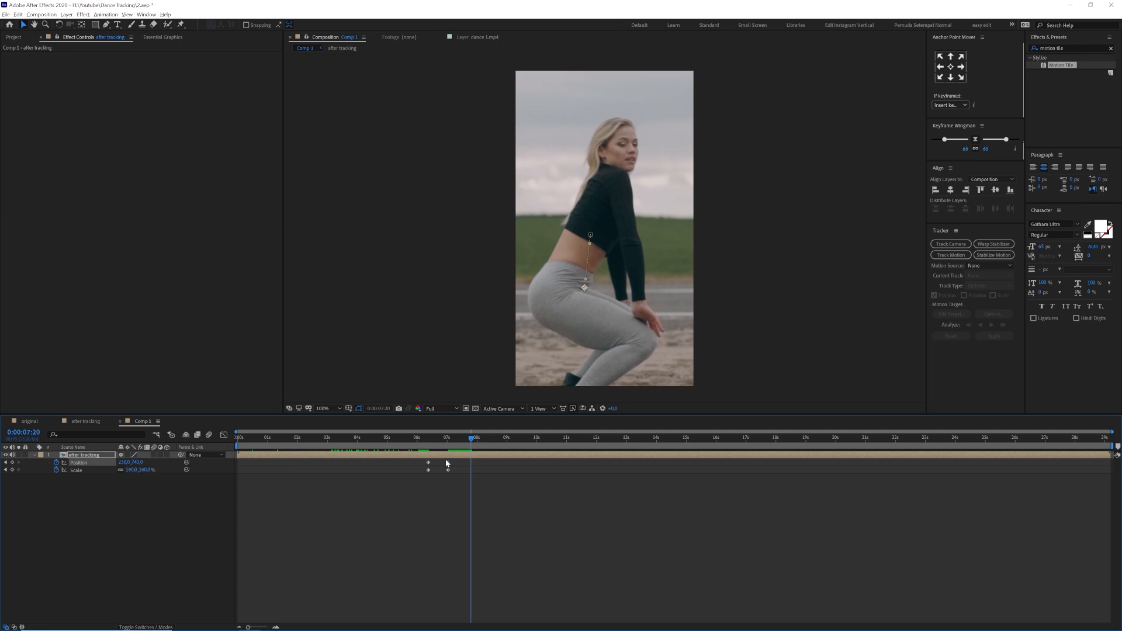
pyautogui.moveTo(436, 464); pyautogui.dragTo(415, 476)
pyautogui.hotkey('ctrl', 'v')
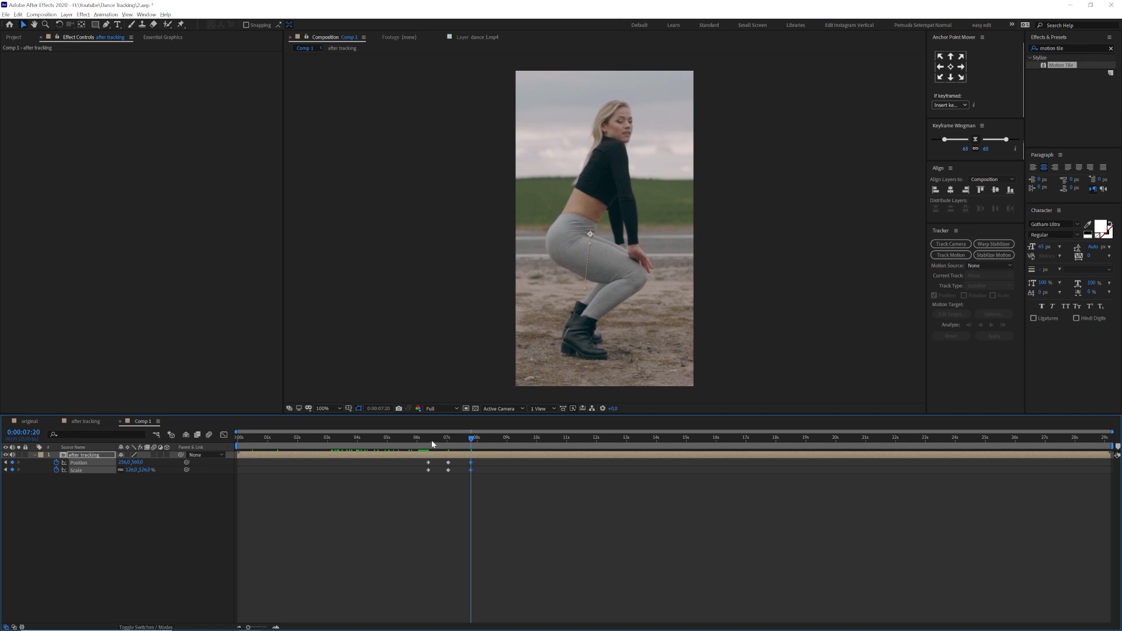
# Ease all the Position and Scale keyframes of the after tracking layer with Keyframe Wingman at an influence of 65.
pyautogui.moveTo(433, 444); pyautogui.dragTo(475, 448)
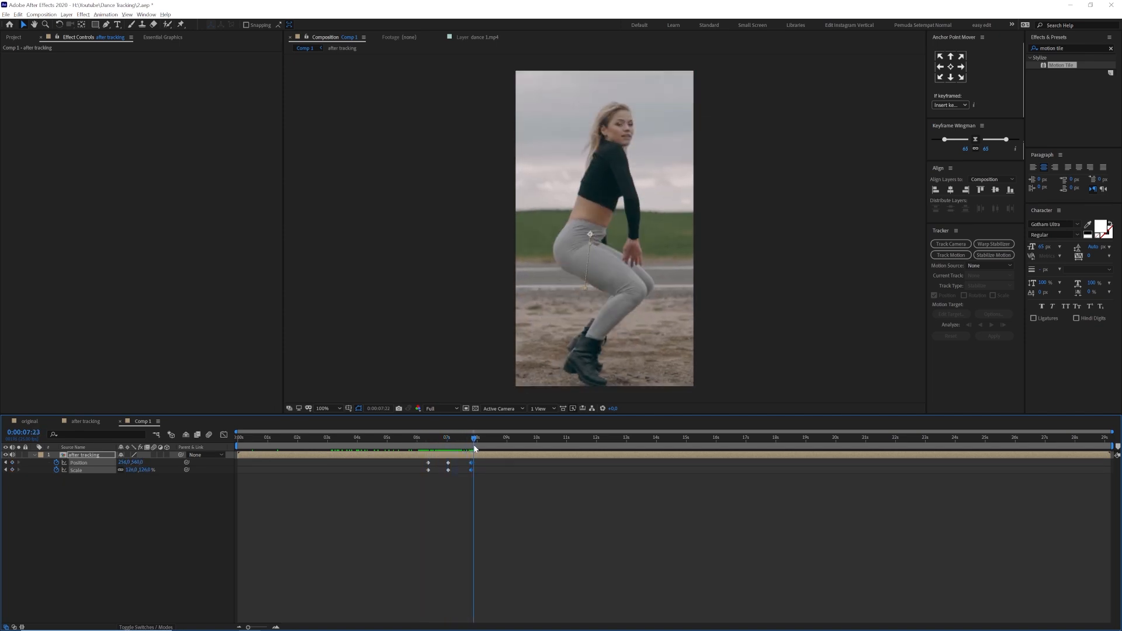
pyautogui.moveTo(493, 500); pyautogui.dragTo(415, 462)
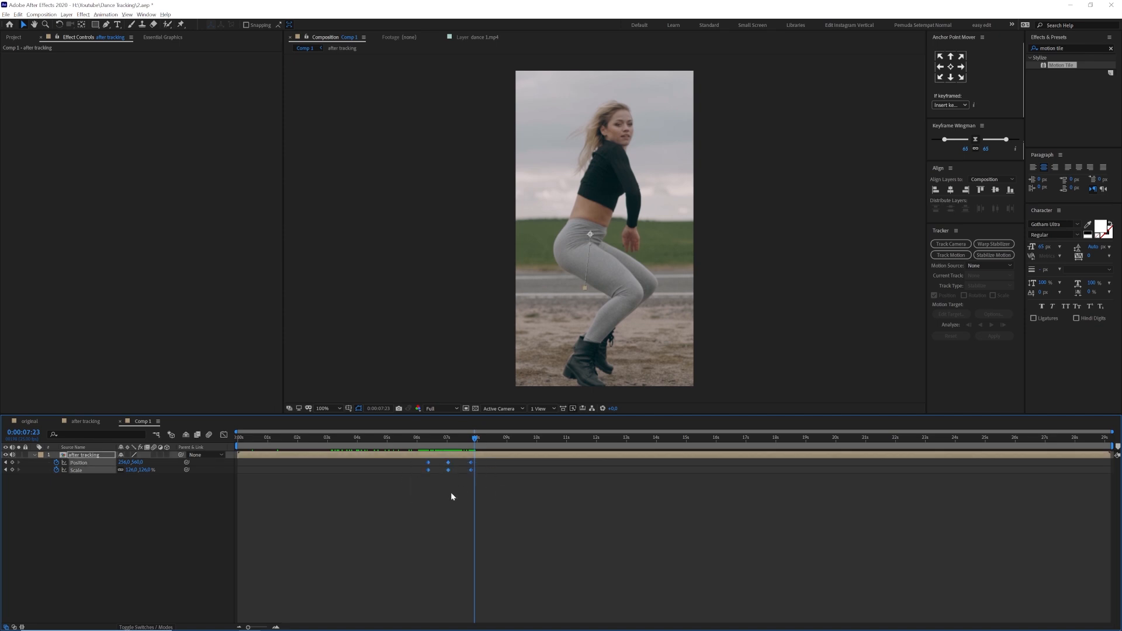
pyautogui.click(943, 139)
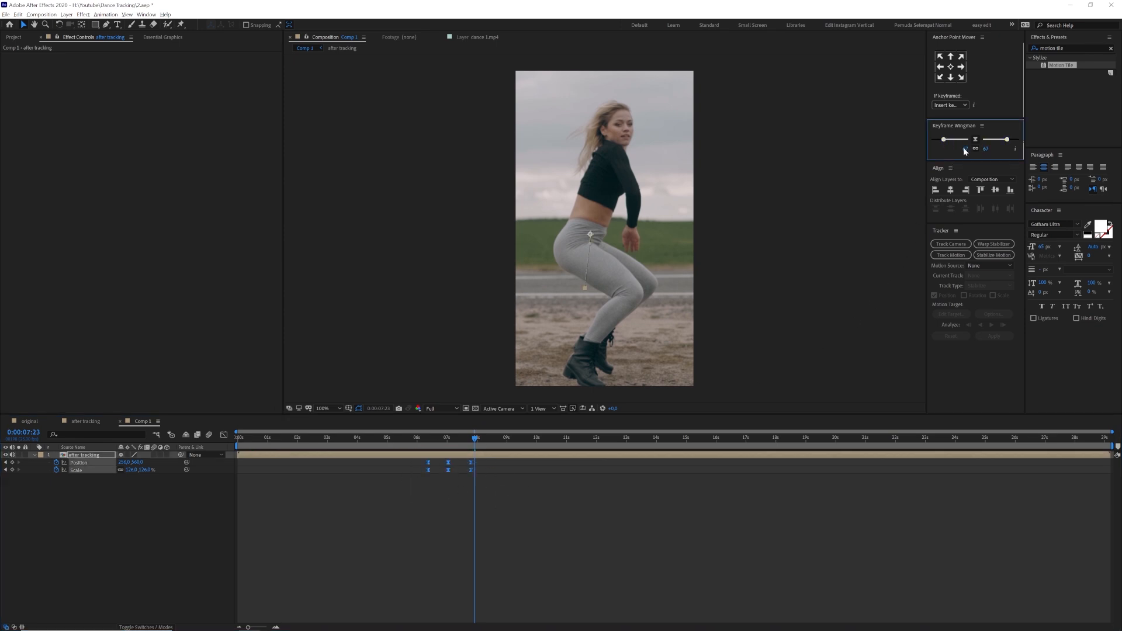
pyautogui.click(964, 151)
pyautogui.write('65')
pyautogui.press('Return')
# Play back Comp 1 and review the eased reframing around 0:00:07:07, then the framing through to the end and at 0:00:10:00.
pyautogui.press('space')
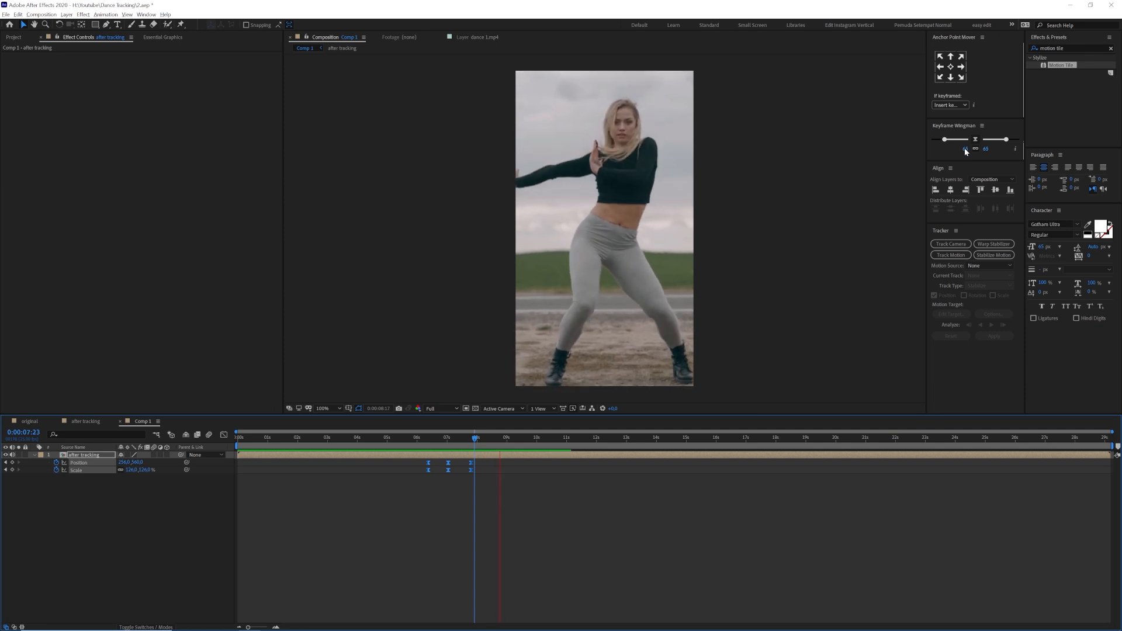
pyautogui.moveTo(430, 443); pyautogui.dragTo(455, 443)
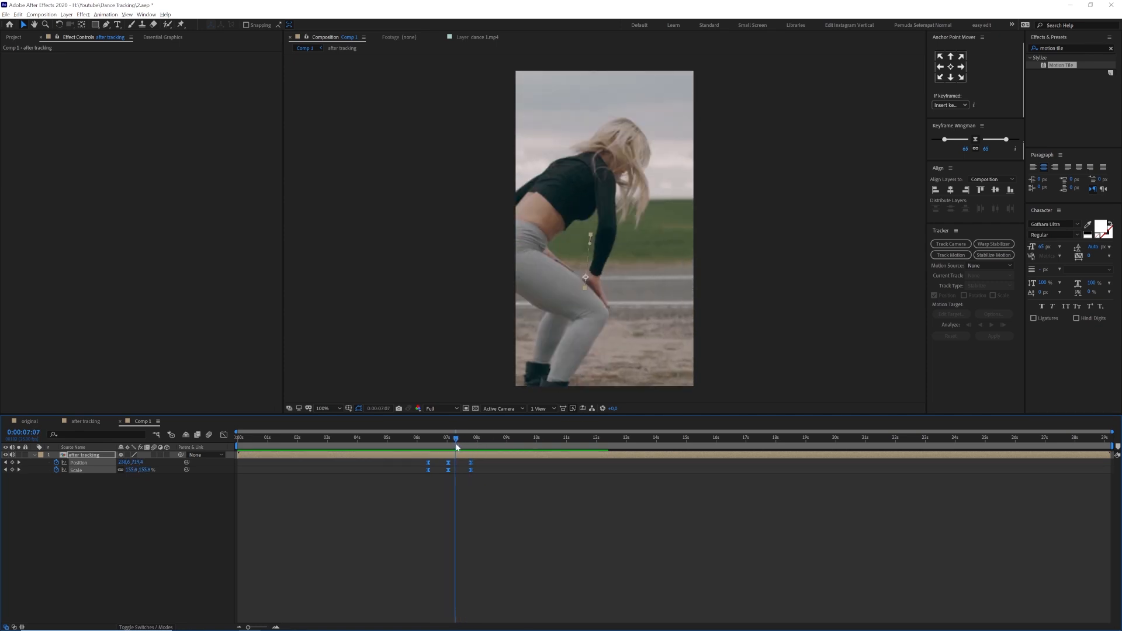
pyautogui.moveTo(536, 442); pyautogui.dragTo(1099, 439)
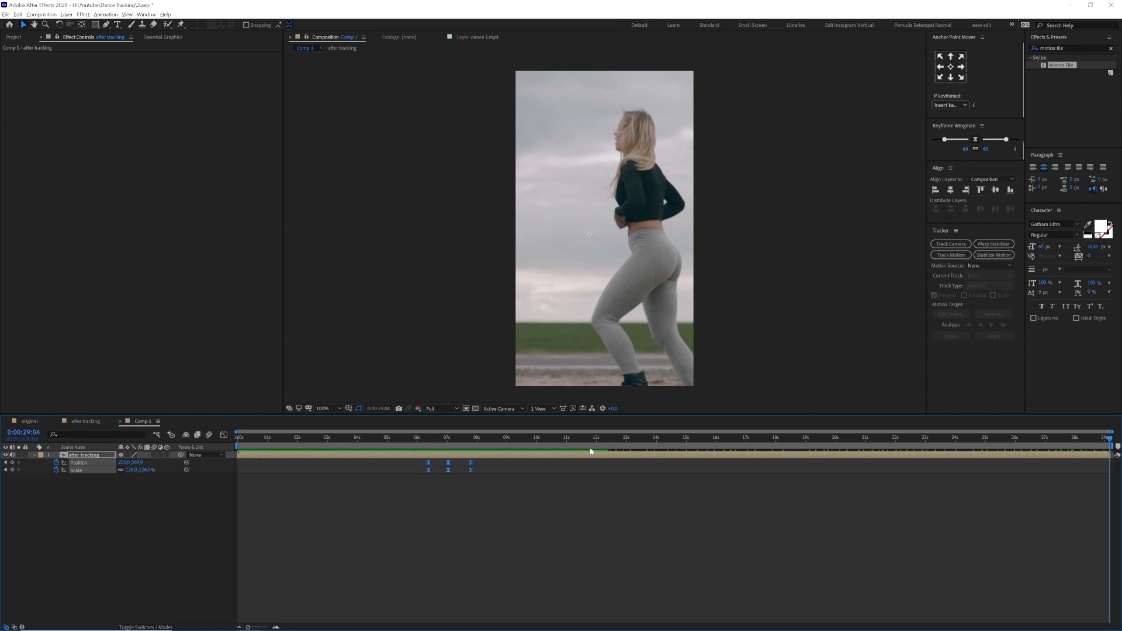
pyautogui.moveTo(577, 441); pyautogui.dragTo(537, 451)
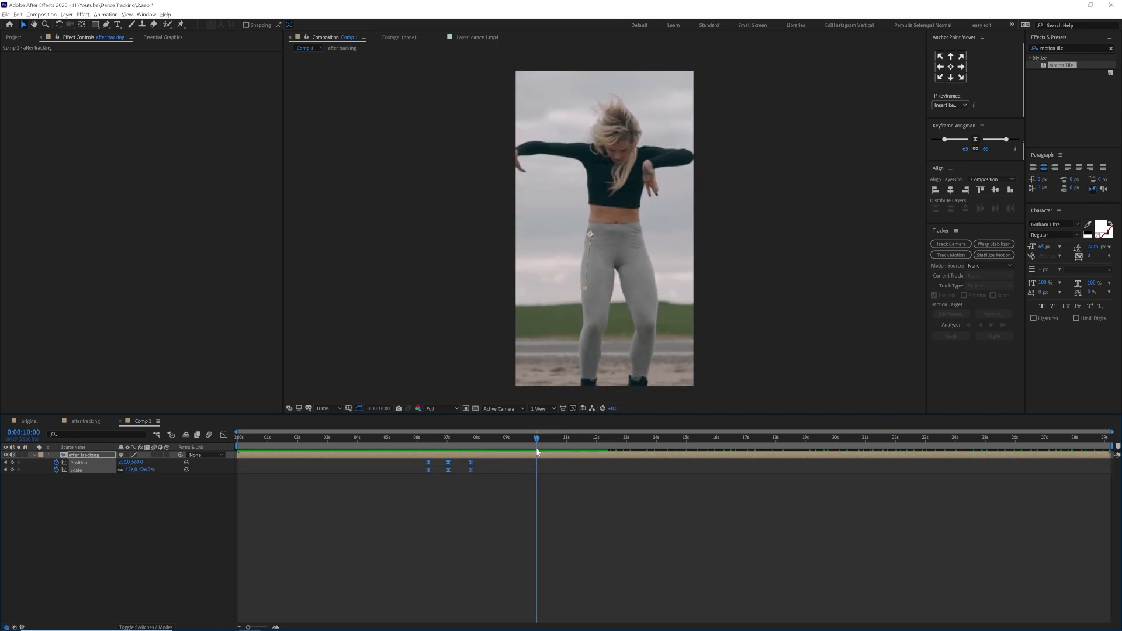